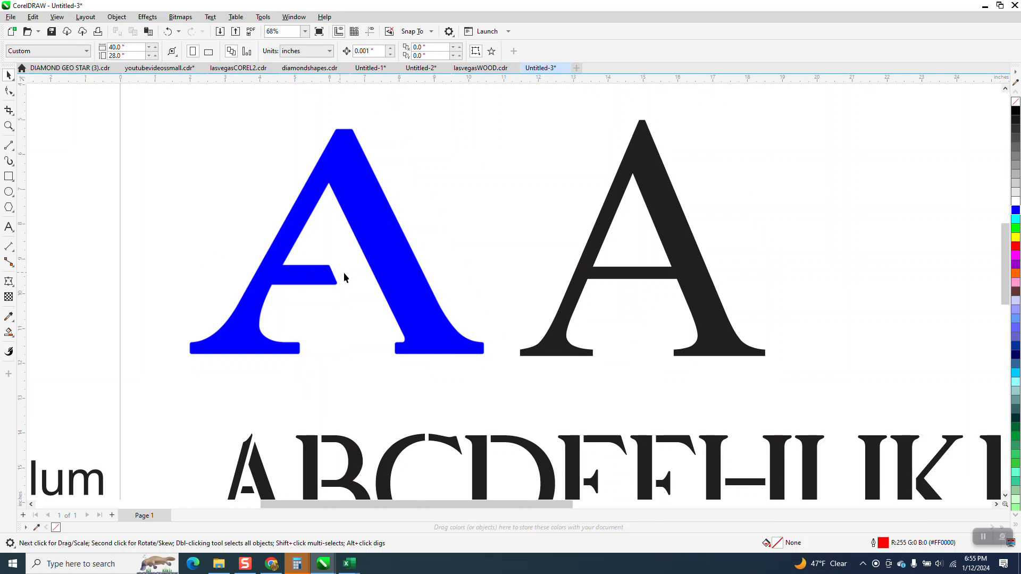
# Move the blue A slightly left on the page and bring the black Times New Roman A closer beside it
pyautogui.moveTo(403, 291); pyautogui.dragTo(386, 285)
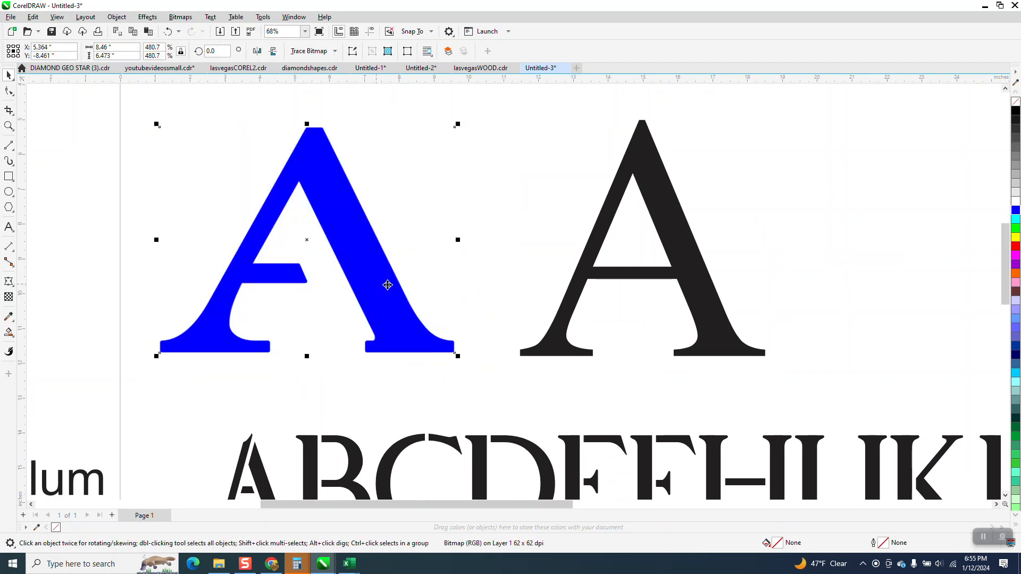
pyautogui.moveTo(637, 278); pyautogui.dragTo(593, 275)
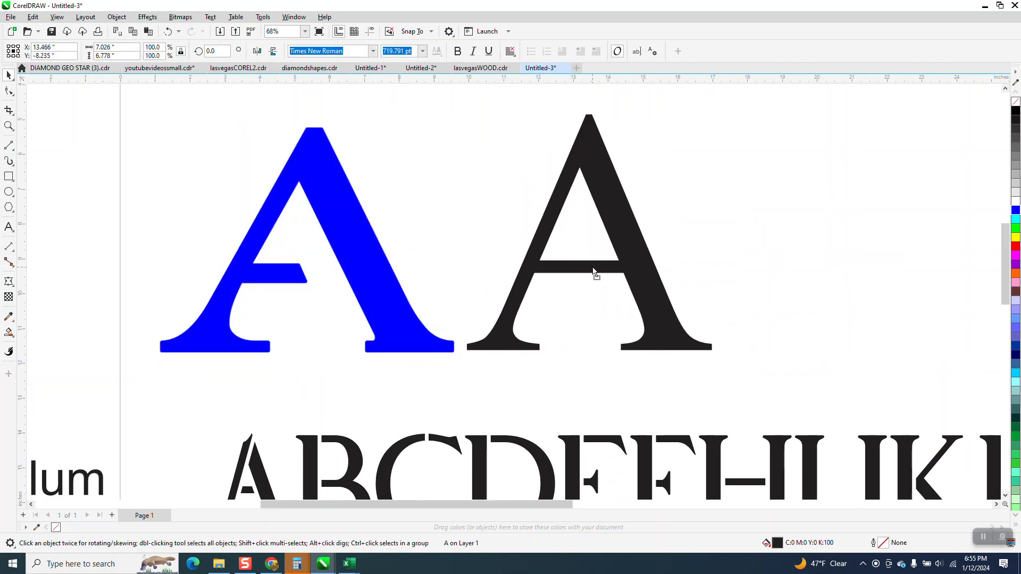
pyautogui.scroll(-3, 461, 286)
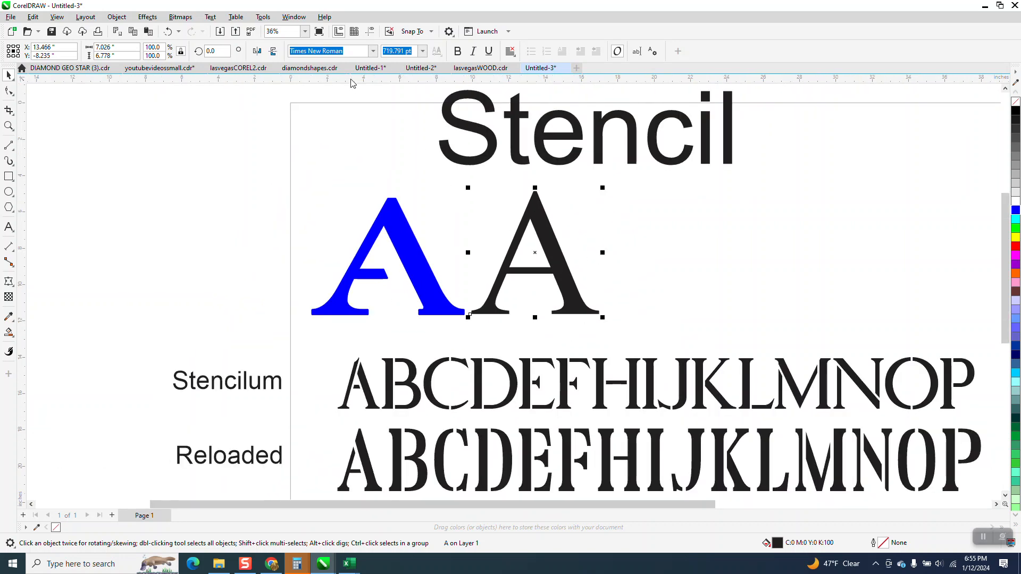
pyautogui.scroll(-1, 346, 202)
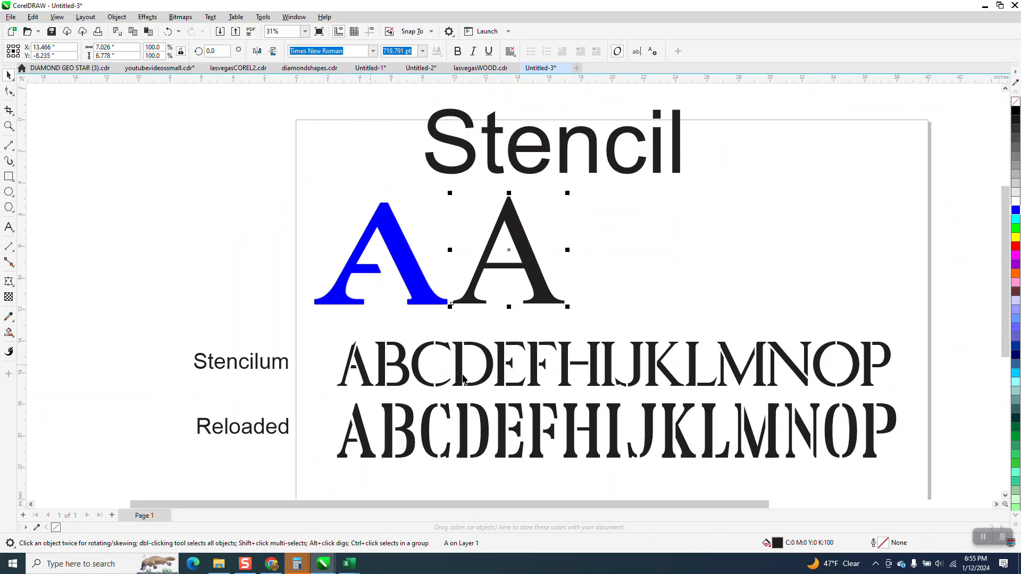
# Switch to Chrome, go to the DaFont "reloaded" search page and close it
pyautogui.click(271, 564)
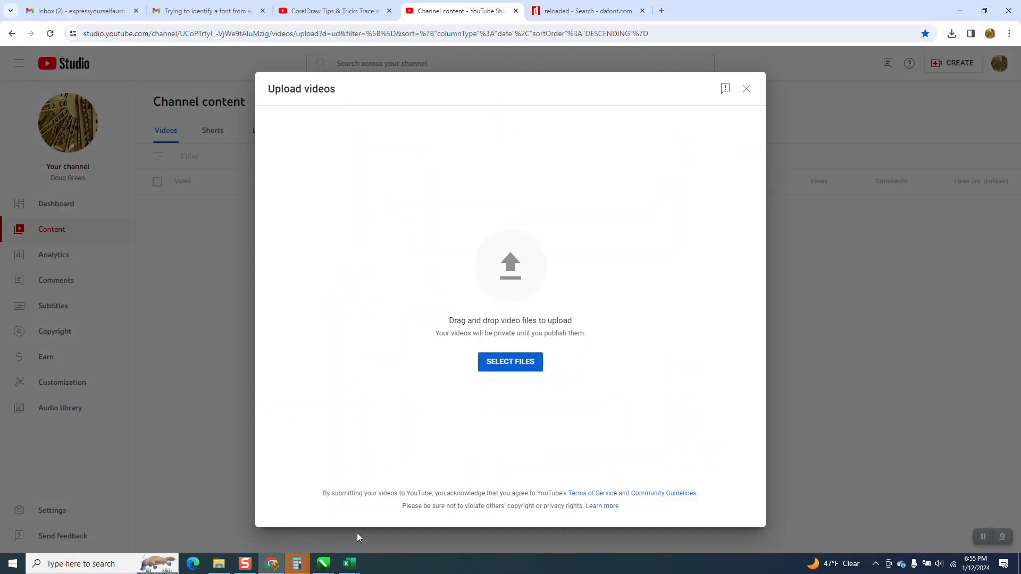
pyautogui.click(596, 10)
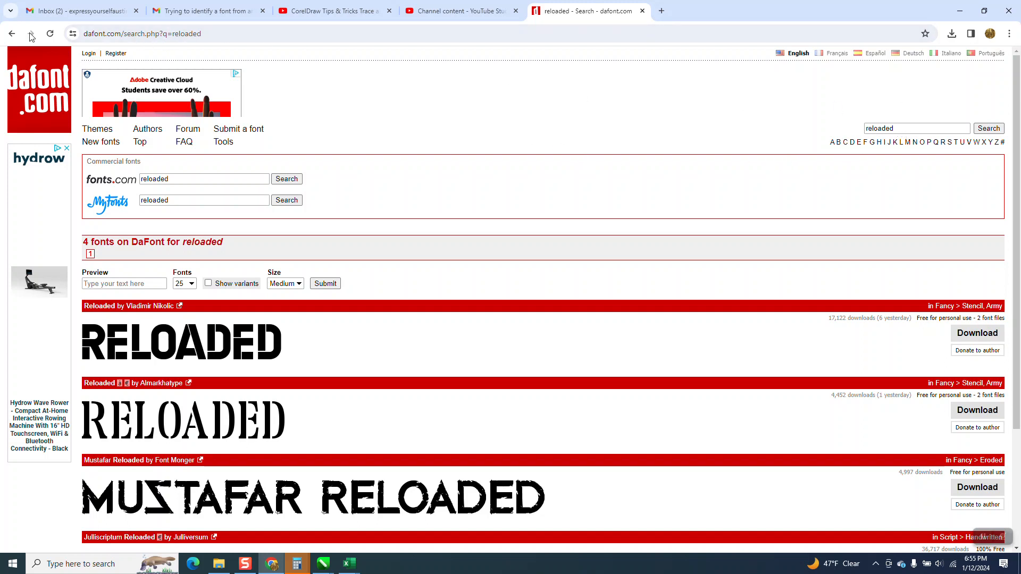
pyautogui.click(11, 34)
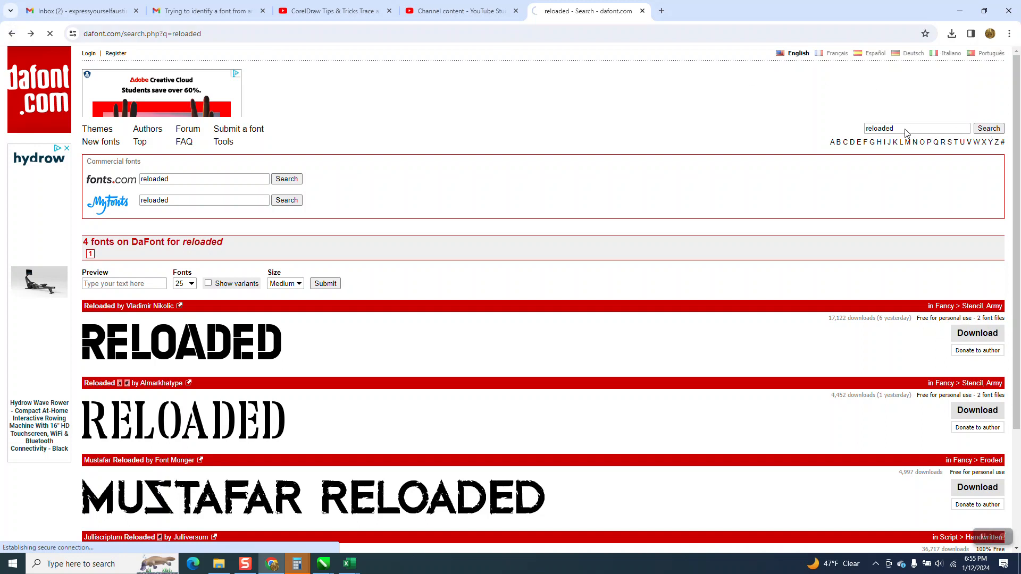
pyautogui.click(642, 11)
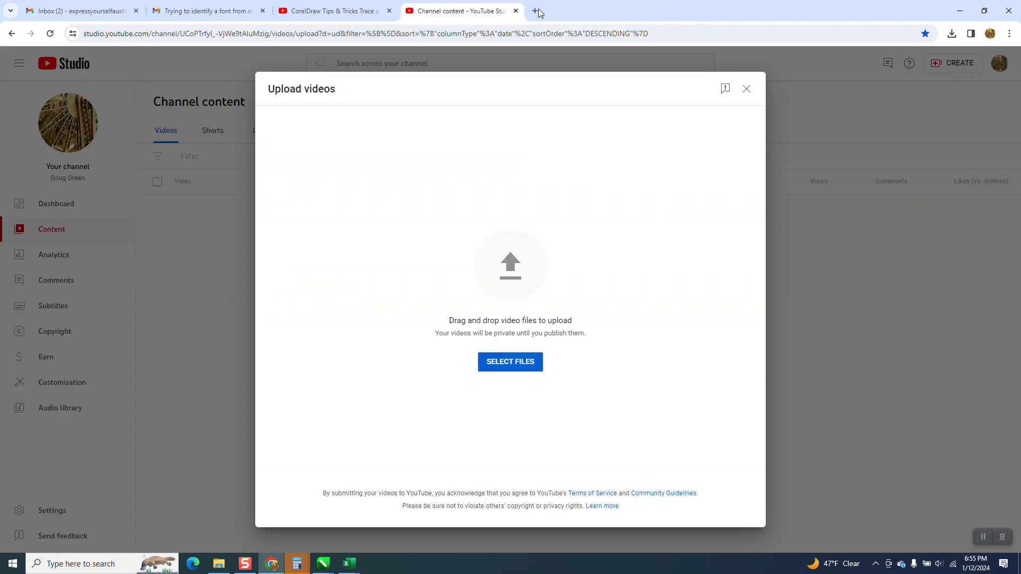
# Search Google for DAFONT in a new browser tab and open the DaFont site's Stencil, Army font category
pyautogui.click(536, 11)
pyautogui.click(436, 211)
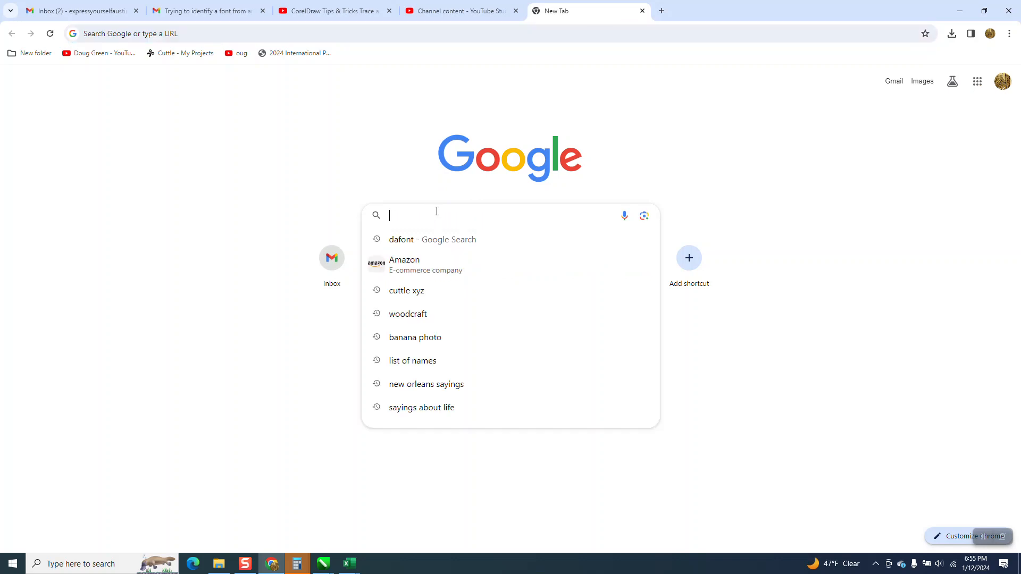
pyautogui.write('da')
pyautogui.click(416, 244)
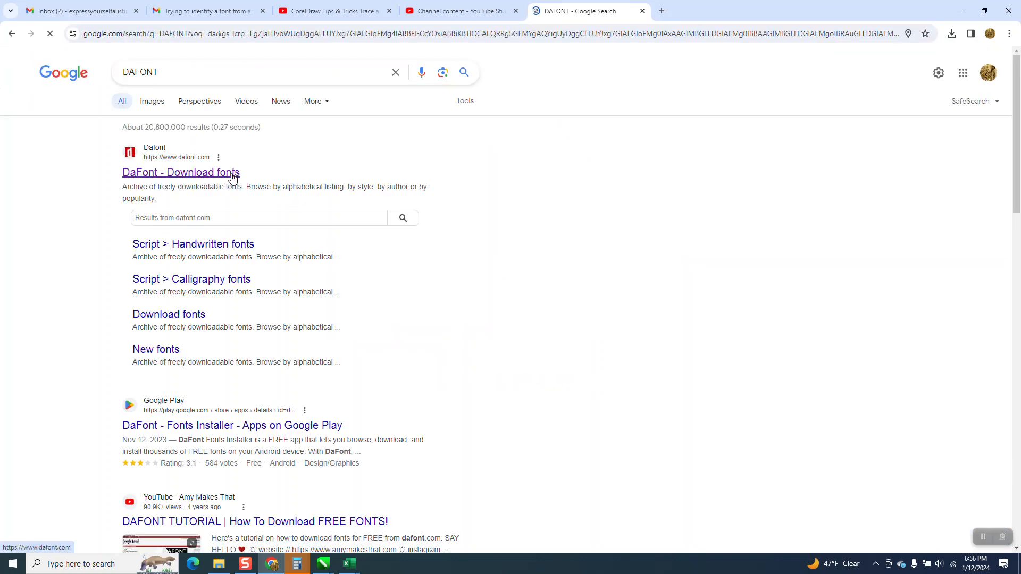
pyautogui.click(232, 177)
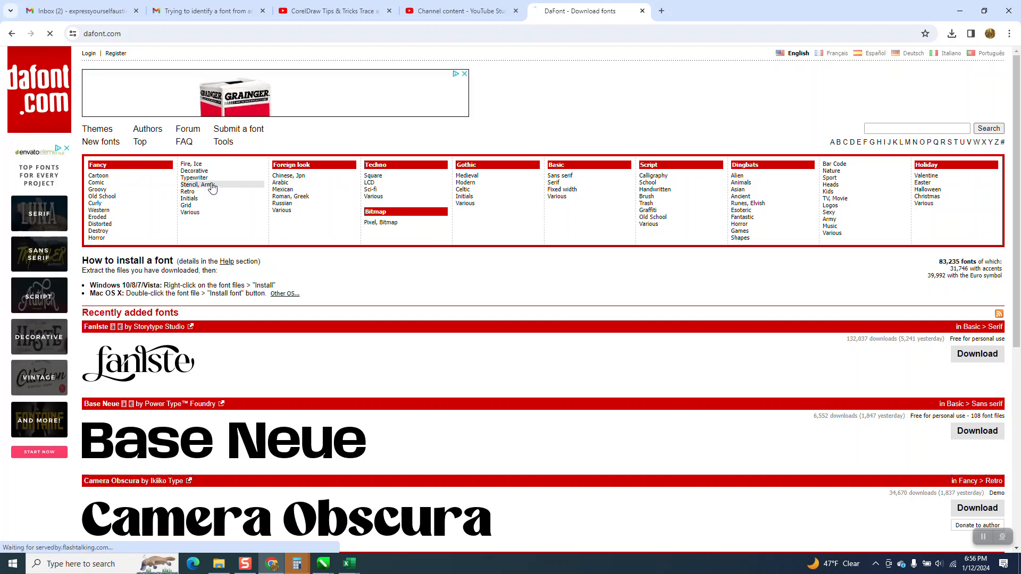
pyautogui.click(208, 185)
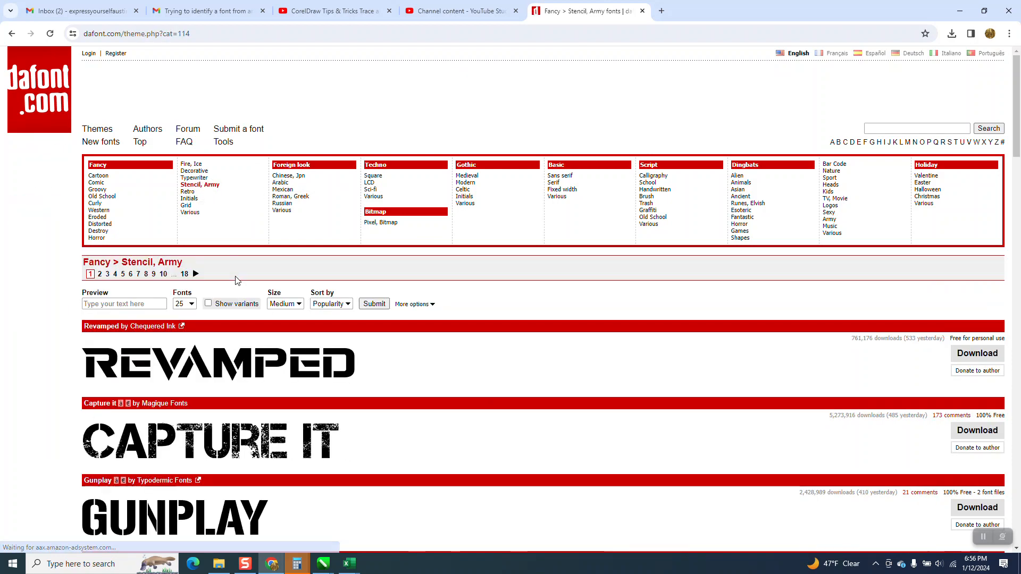
# Examine the stencil font samples on the first page of the Stencil, Army category
pyautogui.scroll(-5, 237, 282)
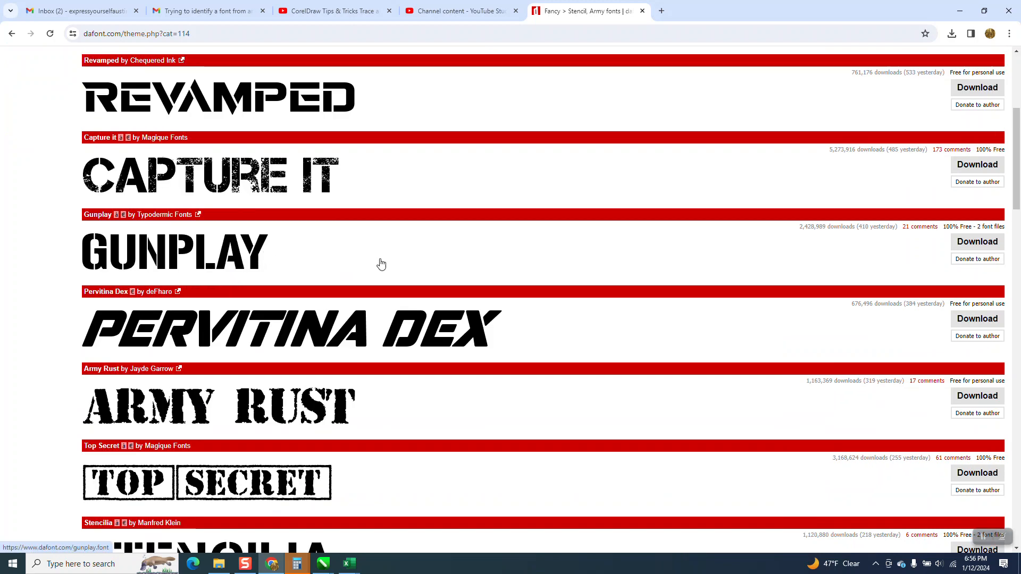
pyautogui.scroll(-5, 373, 263)
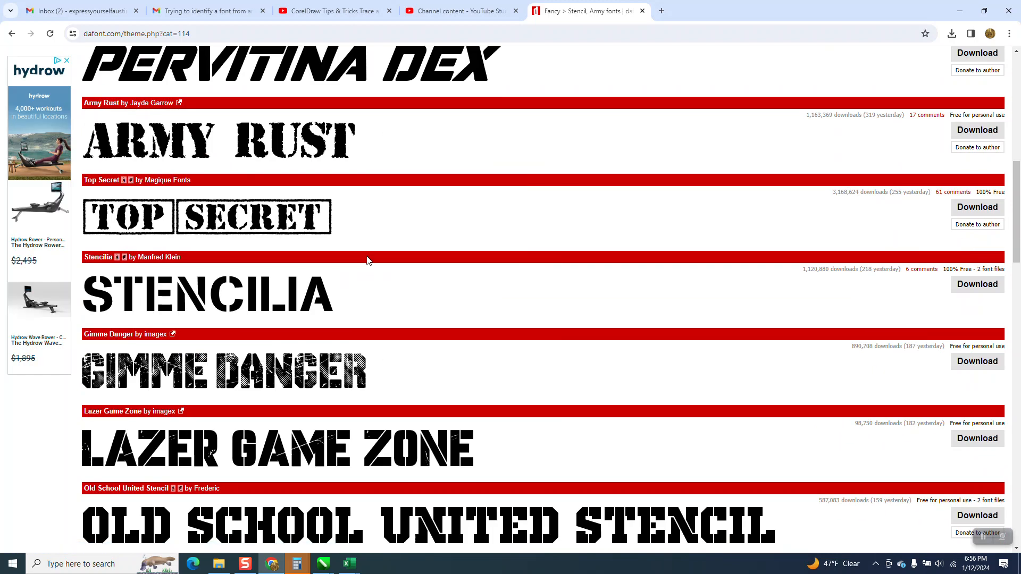
pyautogui.scroll(-5, 367, 261)
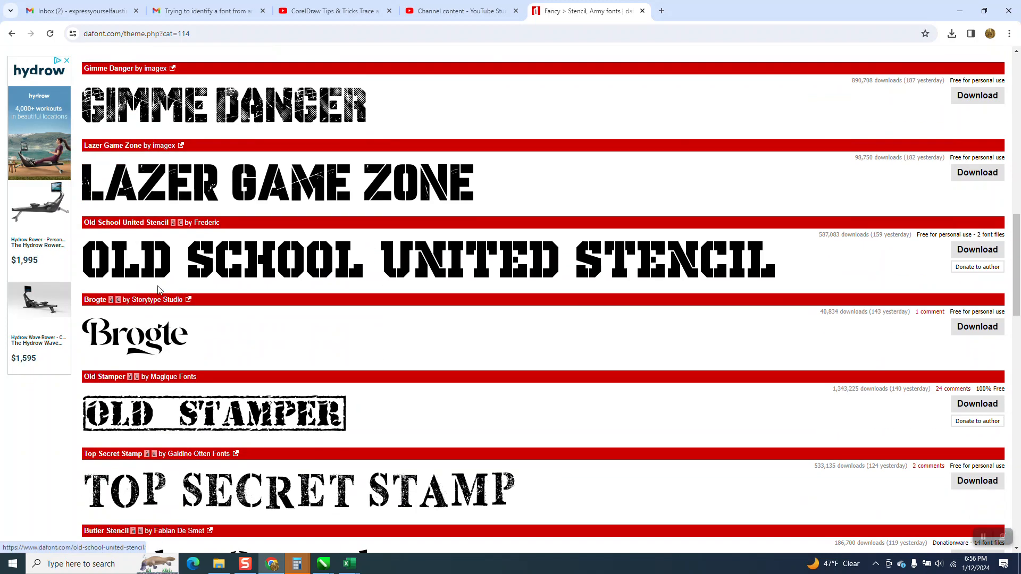
pyautogui.click(250, 278)
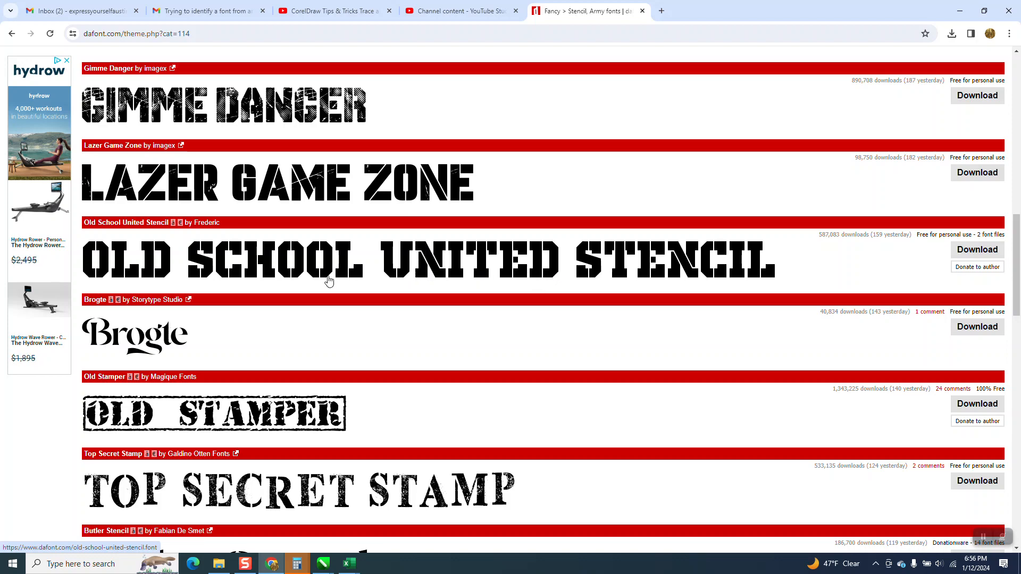
pyautogui.scroll(-5, 329, 276)
pyautogui.scroll(-5, 328, 282)
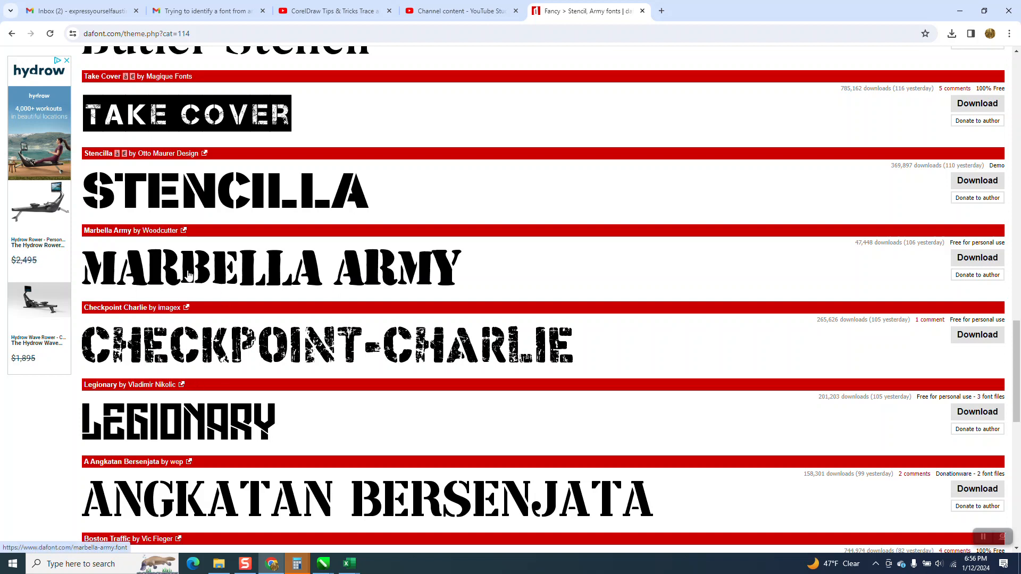
pyautogui.scroll(-5, 218, 269)
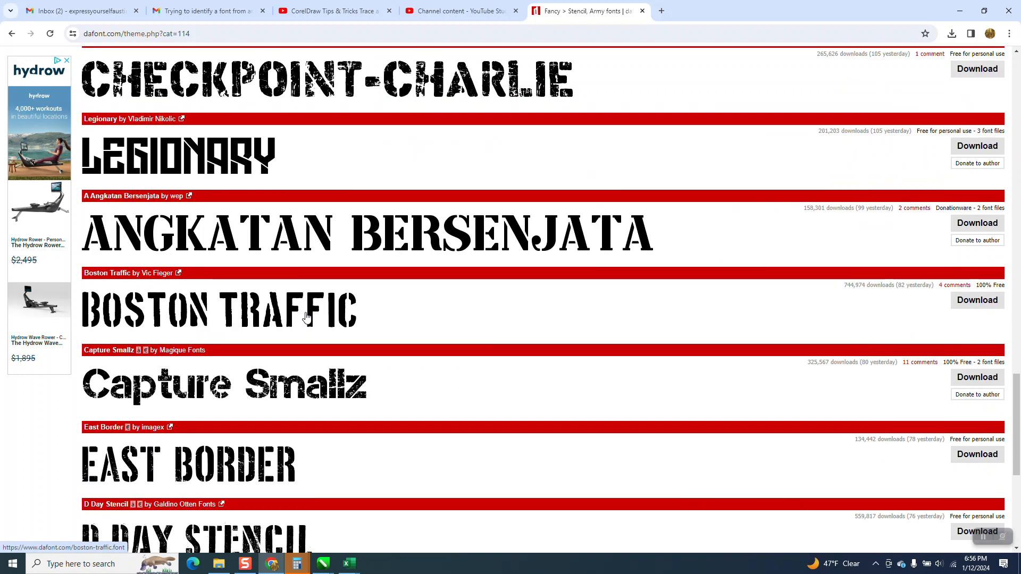
pyautogui.scroll(-6, 306, 316)
pyautogui.scroll(5, 306, 313)
pyautogui.scroll(-5, 287, 325)
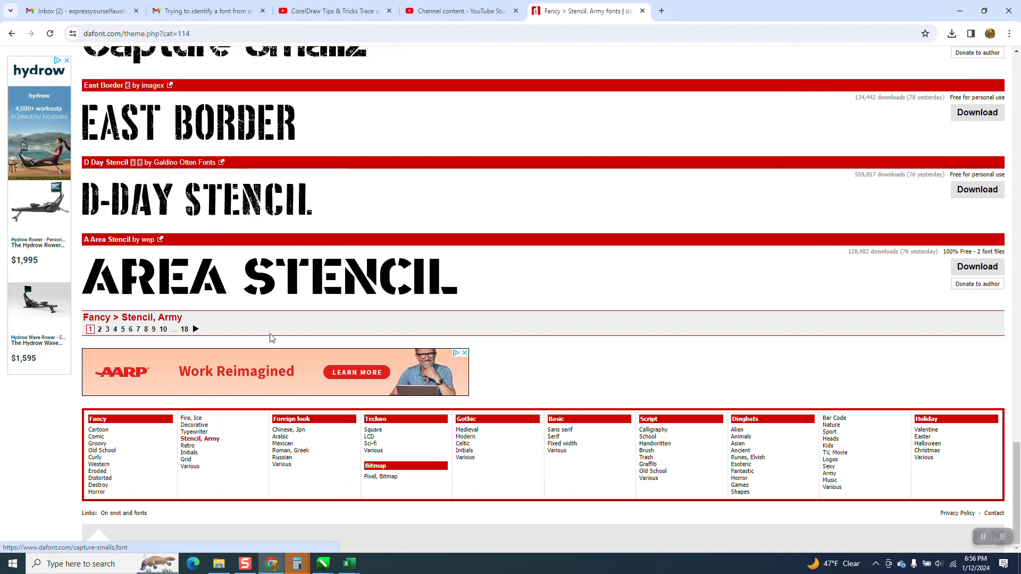
# Open page 2 of the Stencil, Army category and look through its stencil font samples
pyautogui.click(101, 331)
pyautogui.scroll(-10, 319, 319)
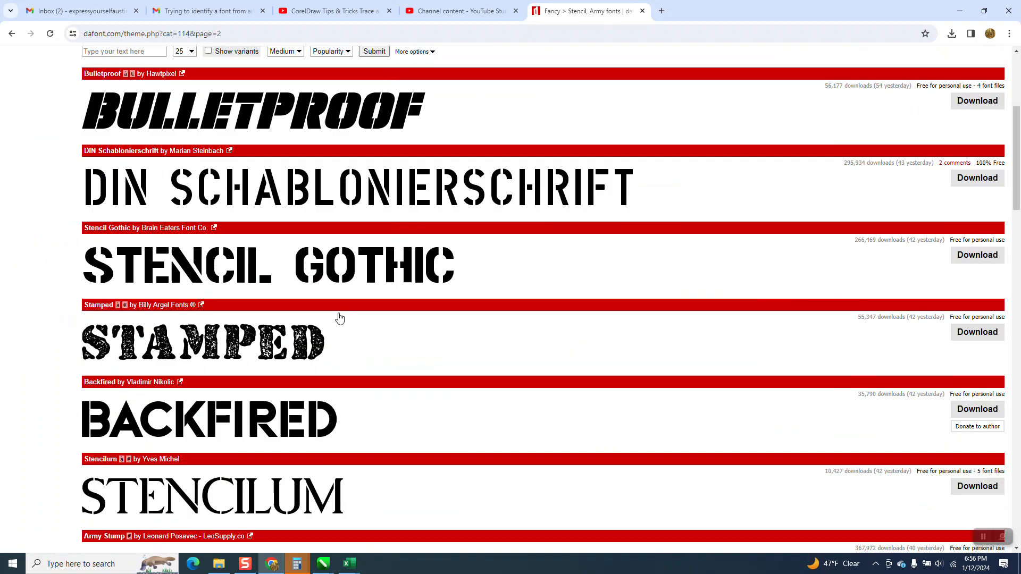
pyautogui.scroll(-20, 342, 317)
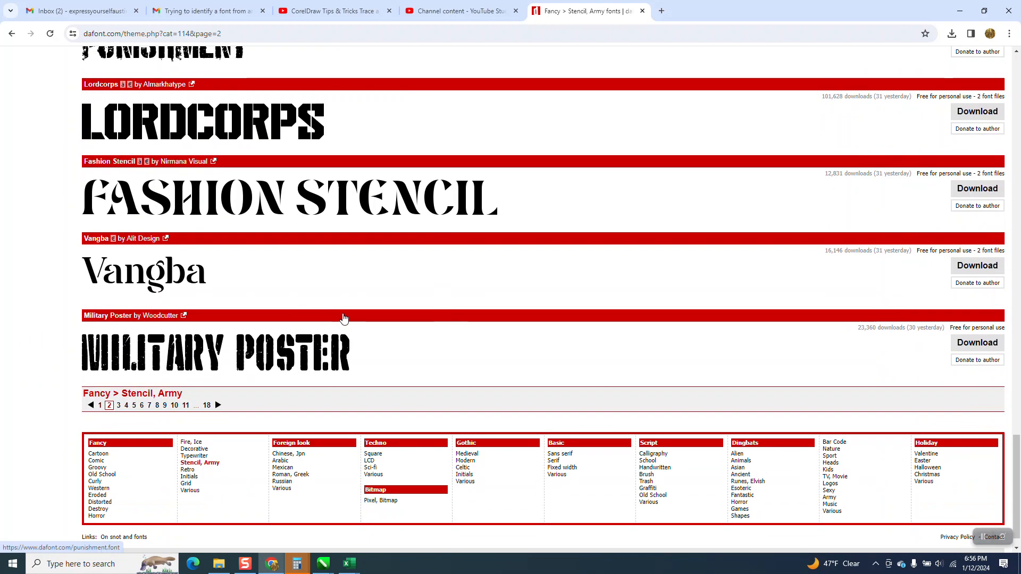
pyautogui.scroll(15, 343, 317)
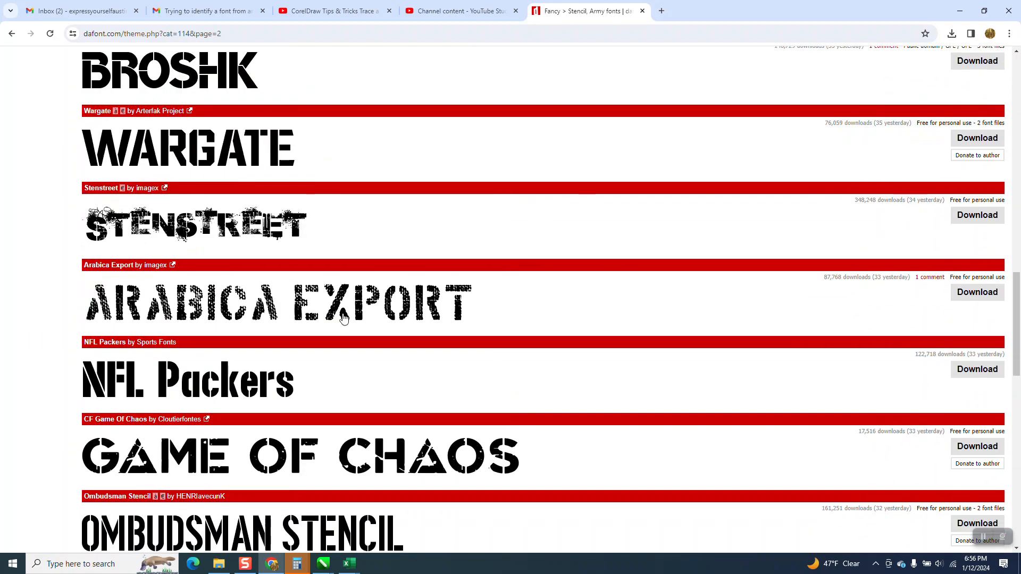
pyautogui.scroll(5, 343, 317)
pyautogui.scroll(11, 343, 317)
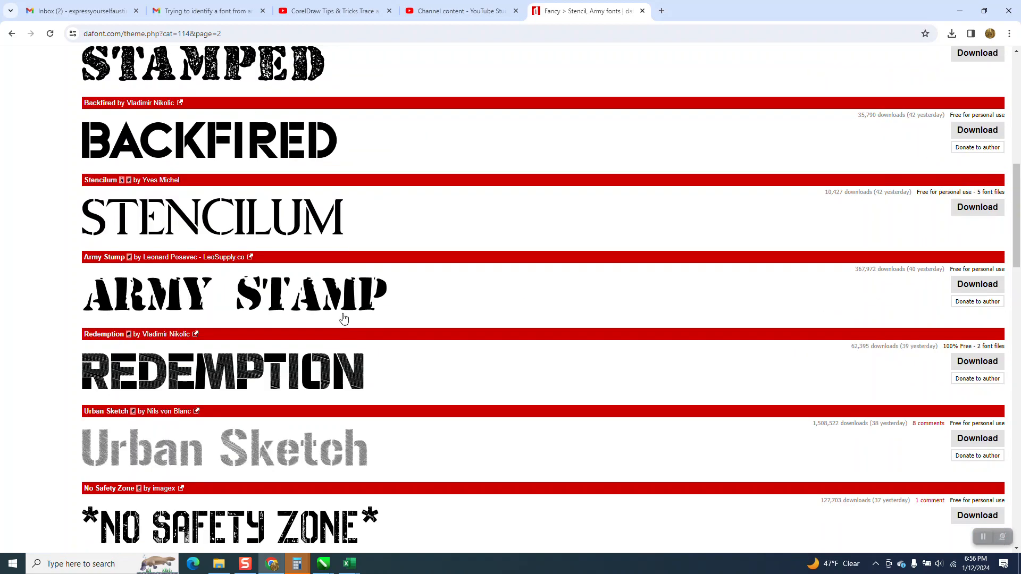
pyautogui.scroll(-20, 343, 317)
pyautogui.scroll(-5, 343, 317)
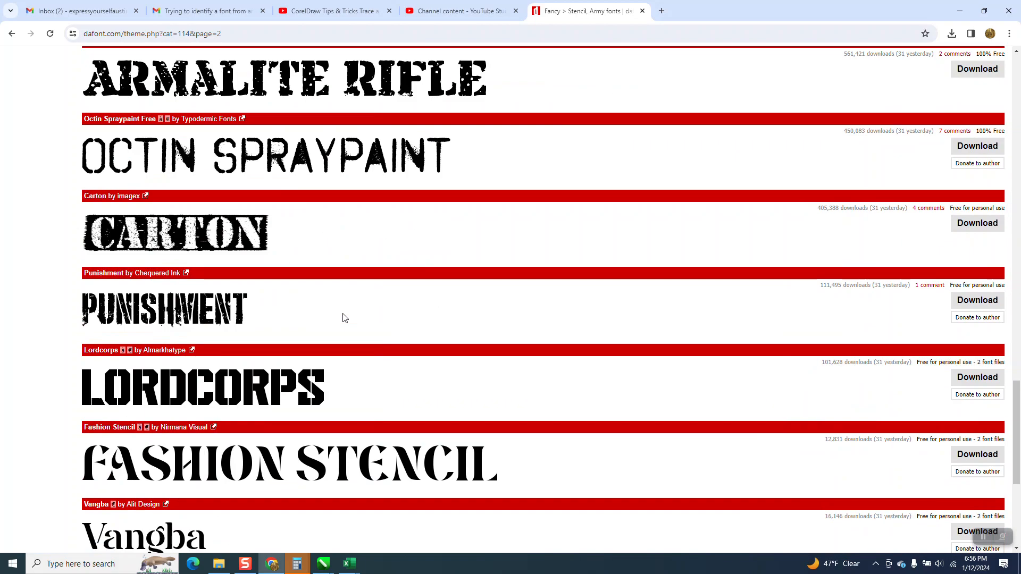
pyautogui.scroll(-5, 343, 317)
pyautogui.scroll(-1, 343, 317)
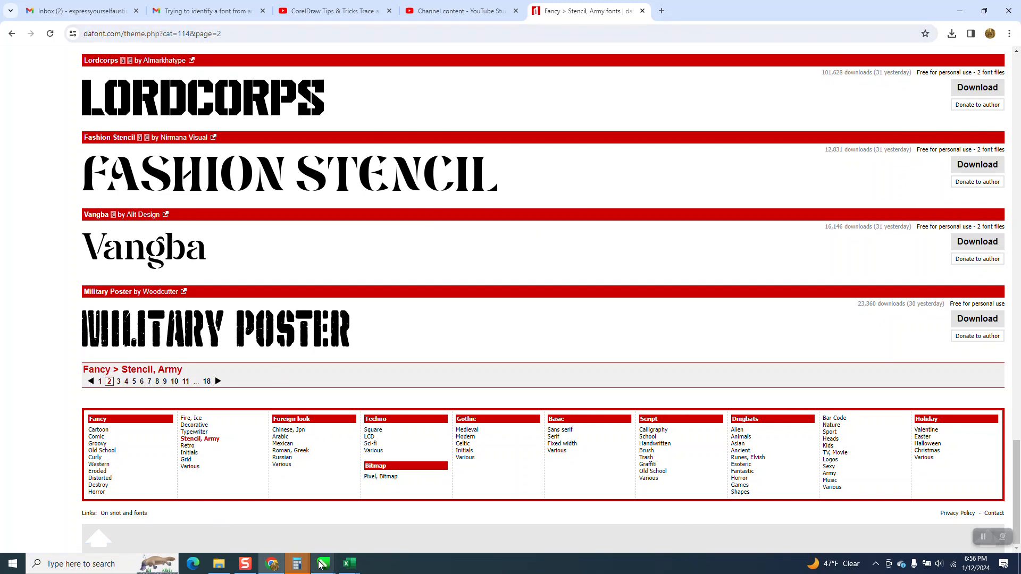
# Switch back to CorelDRAW and give the Stencilum alphabet line no fill and a red outline
pyautogui.moveTo(323, 564)
pyautogui.click(841, 520)
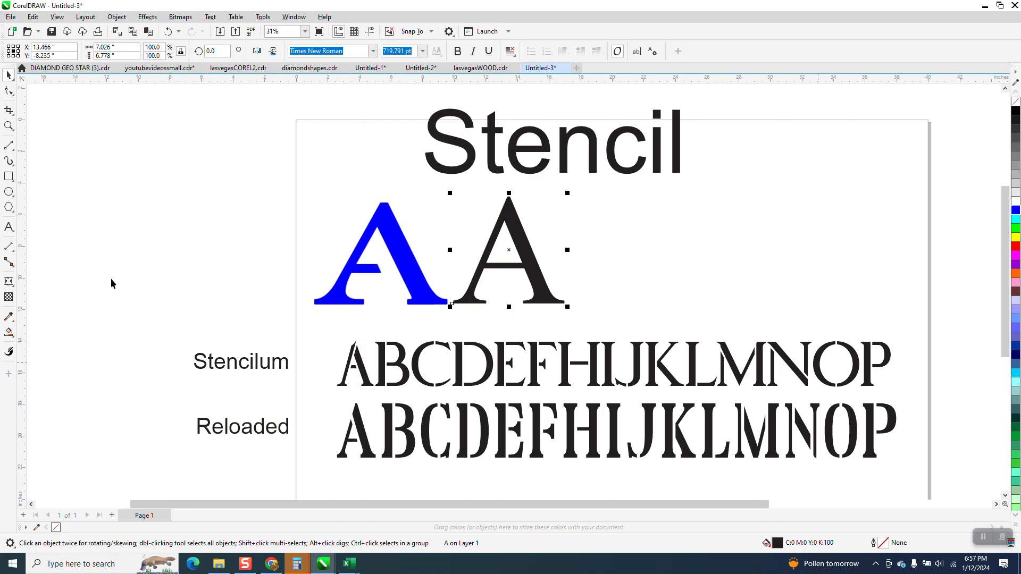
pyautogui.click(9, 126)
pyautogui.moveTo(314, 330); pyautogui.dragTo(905, 399)
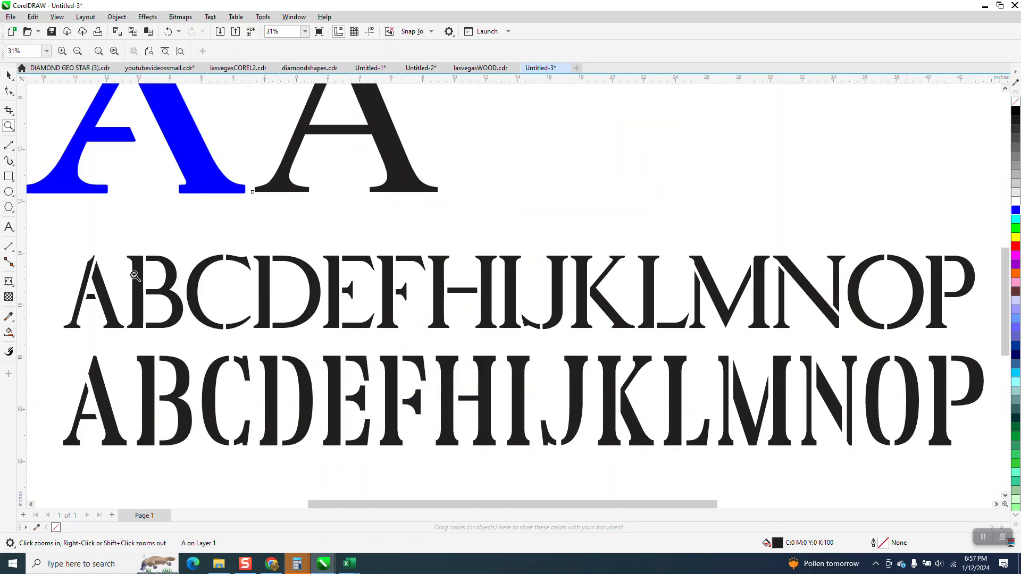
pyautogui.click(8, 74)
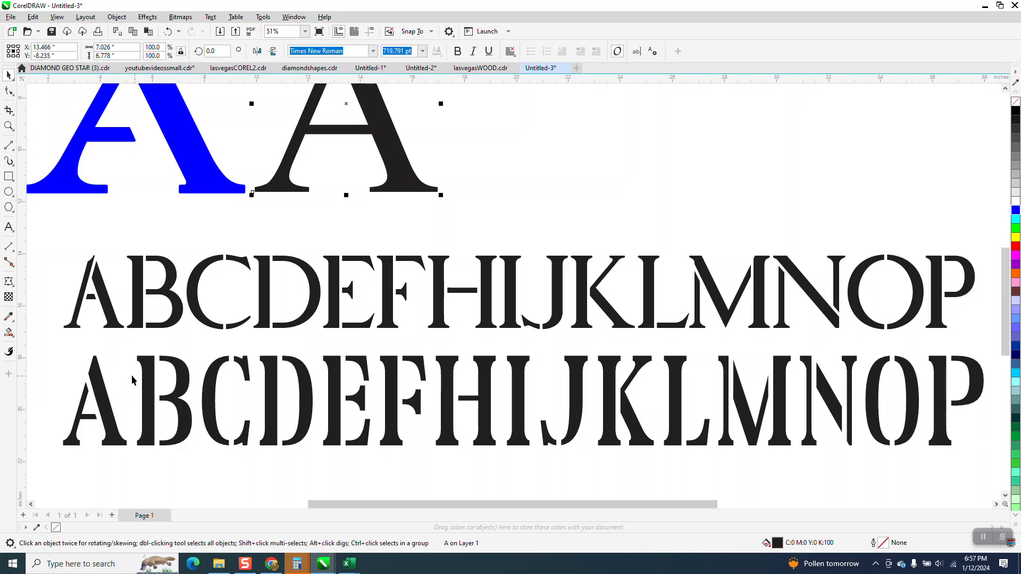
pyautogui.moveTo(43, 229); pyautogui.dragTo(893, 341)
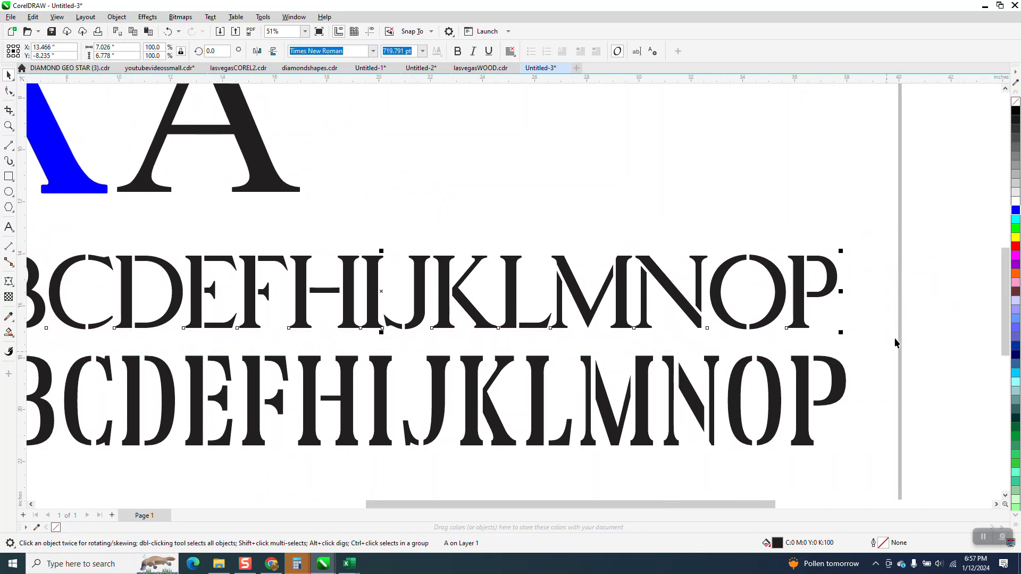
pyautogui.click(1015, 102)
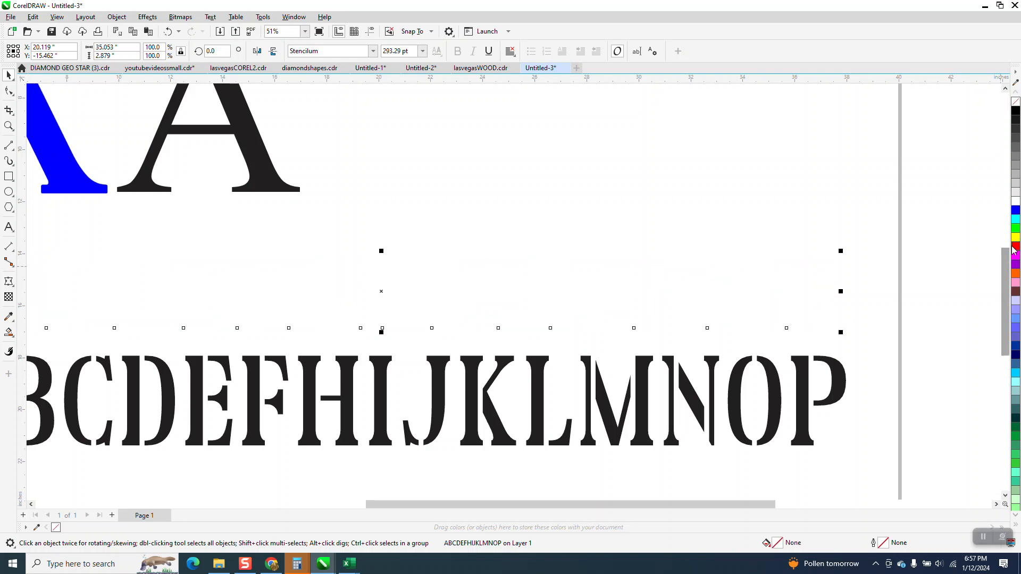
pyautogui.rightClick(1012, 239)
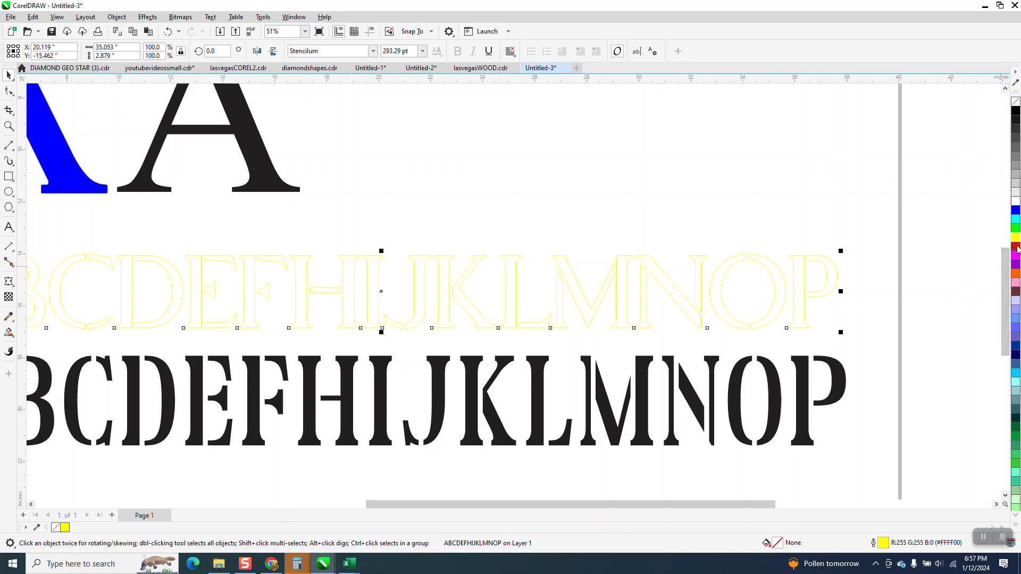
pyautogui.rightClick(1015, 247)
pyautogui.click(433, 250)
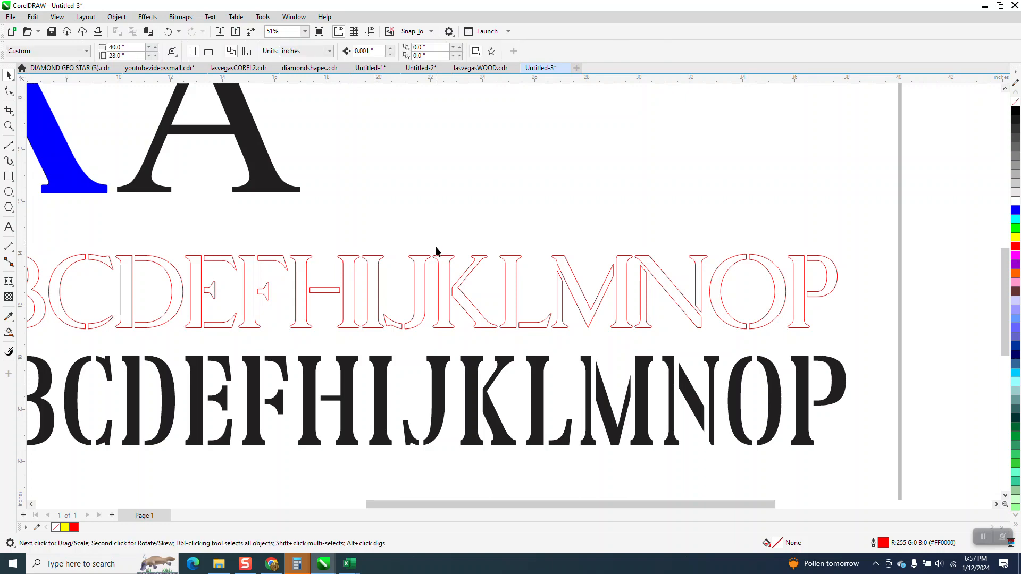
# Give the Reloaded alphabet line no fill and a red outline
pyautogui.scroll(-1, 430, 254)
pyautogui.scroll(-1, 204, 280)
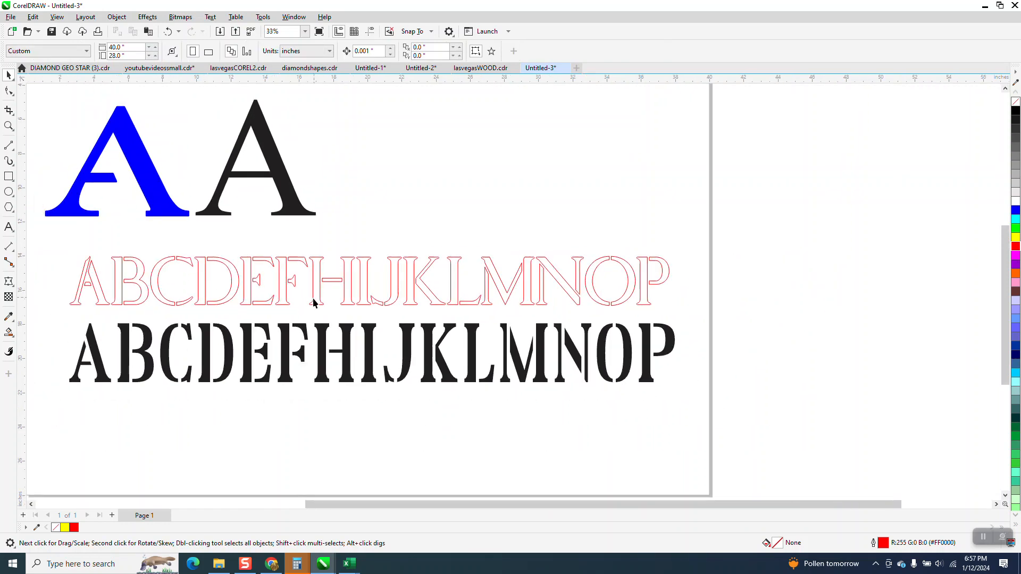
pyautogui.click(292, 333)
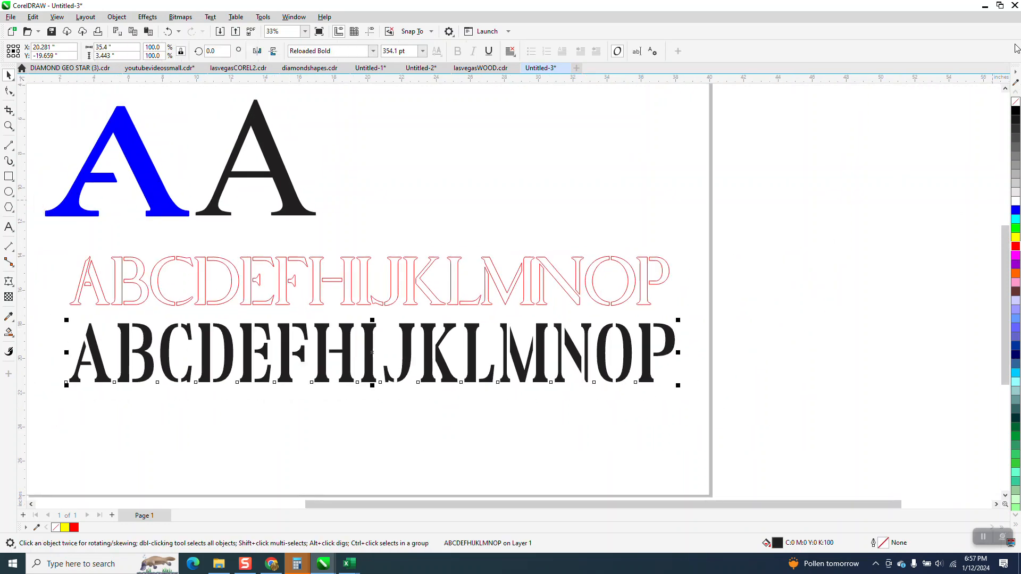
pyautogui.click(1016, 102)
pyautogui.rightClick(1005, 246)
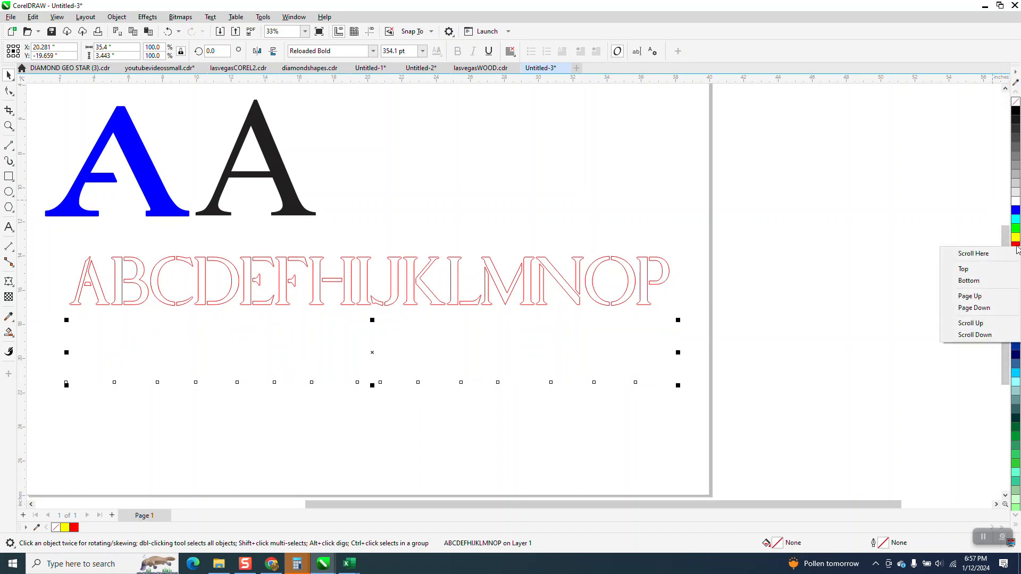
pyautogui.rightClick(1015, 246)
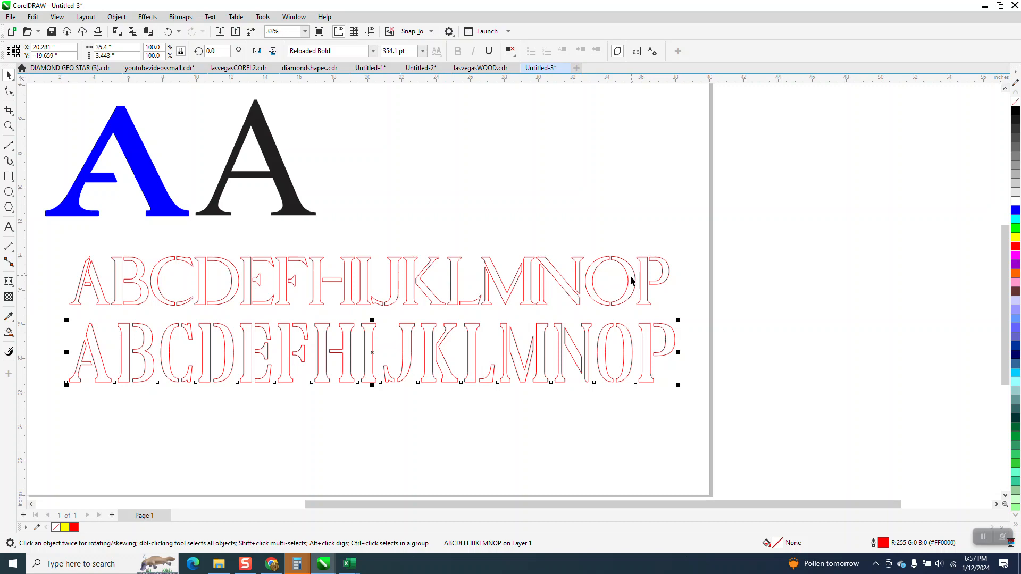
# Examine the red outlined Stencilum and Reloaded letters up close
pyautogui.click(8, 126)
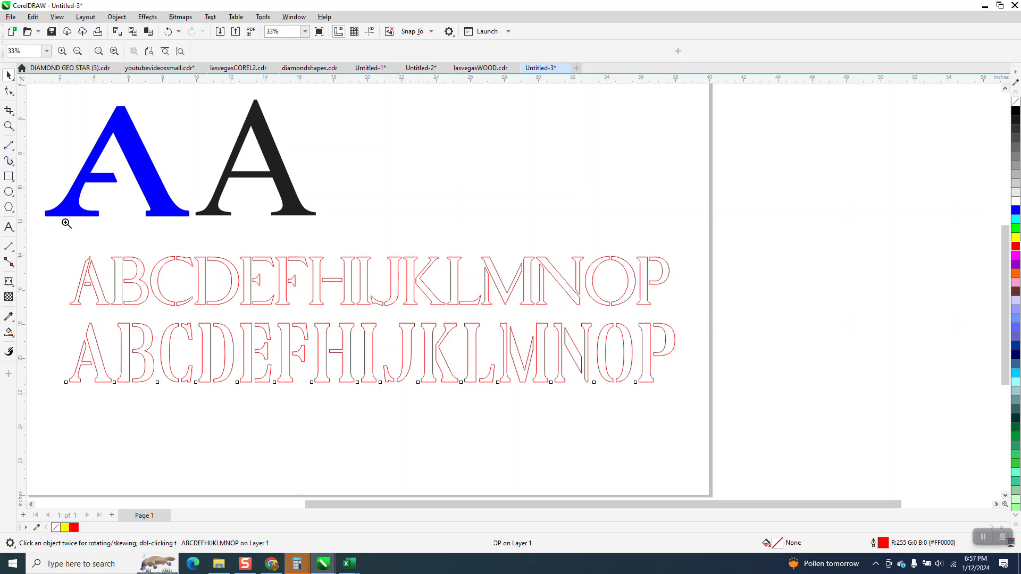
pyautogui.moveTo(149, 308); pyautogui.dragTo(211, 310)
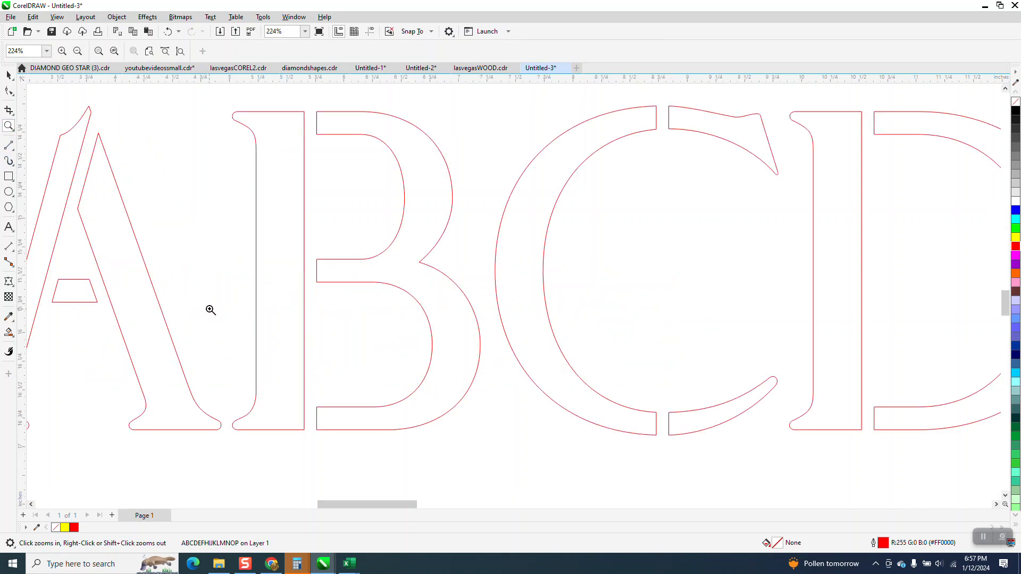
pyautogui.scroll(-1, 243, 261)
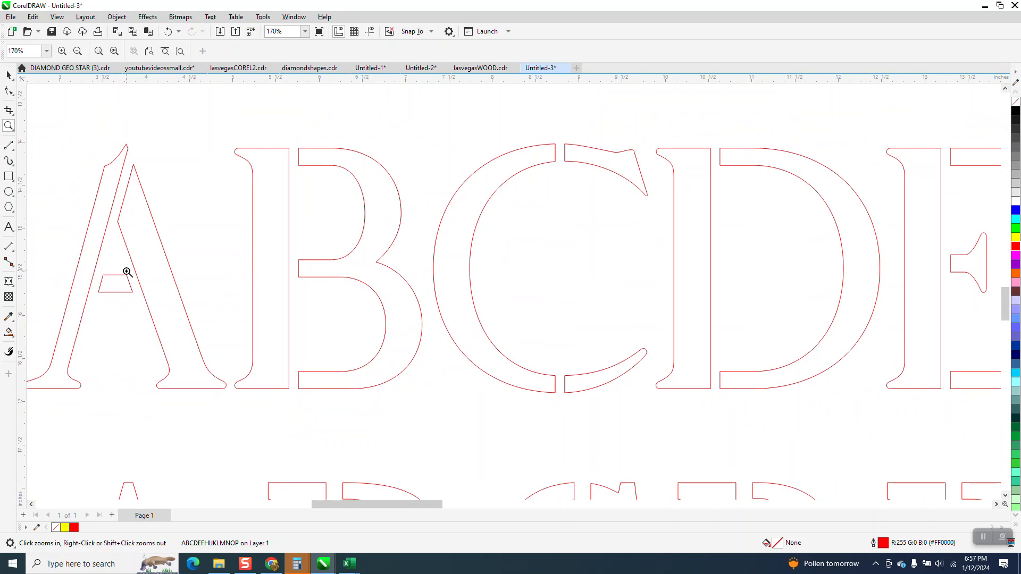
pyautogui.scroll(-2, 127, 272)
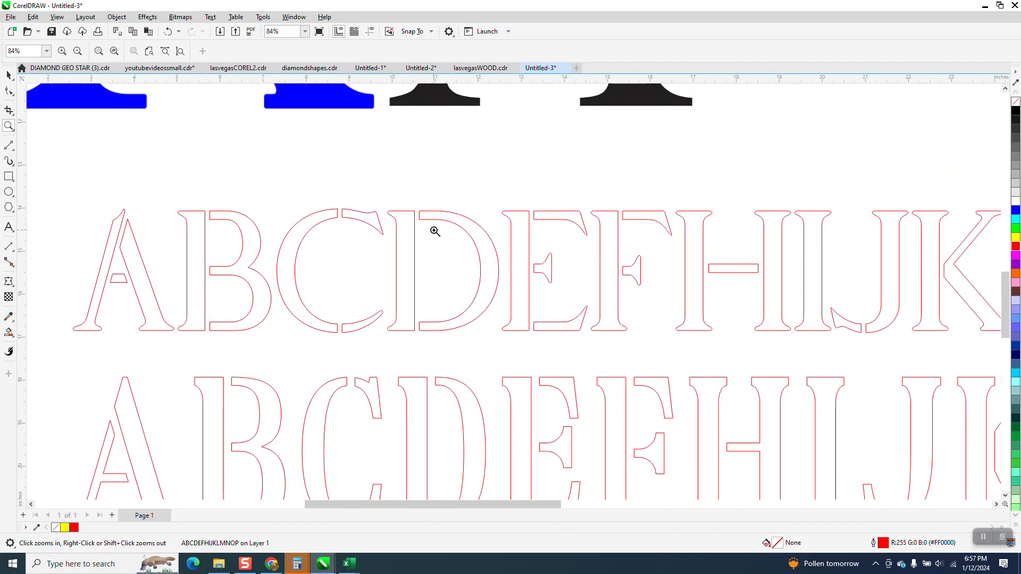
pyautogui.scroll(-4, 390, 243)
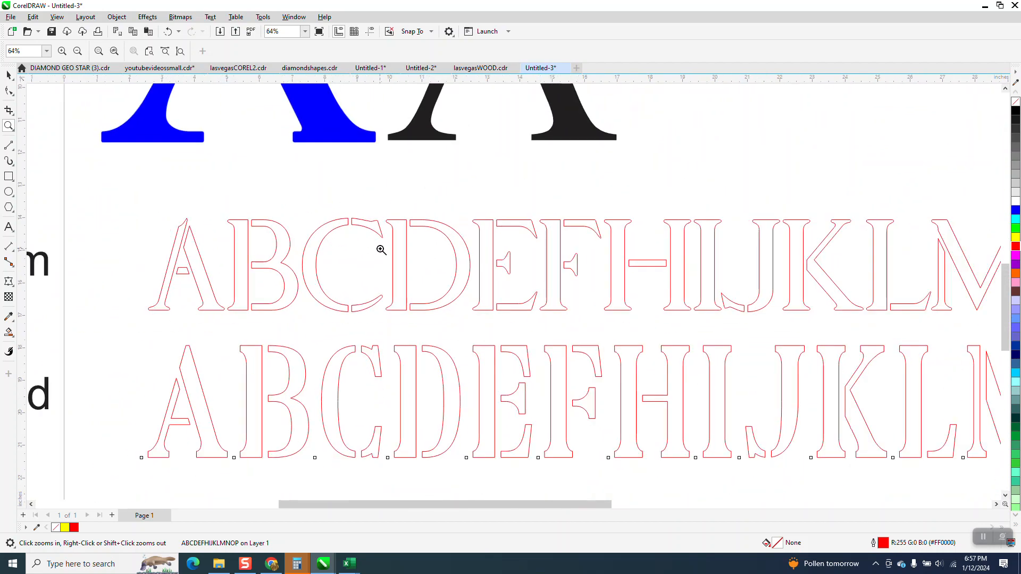
pyautogui.click(9, 74)
pyautogui.click(301, 286)
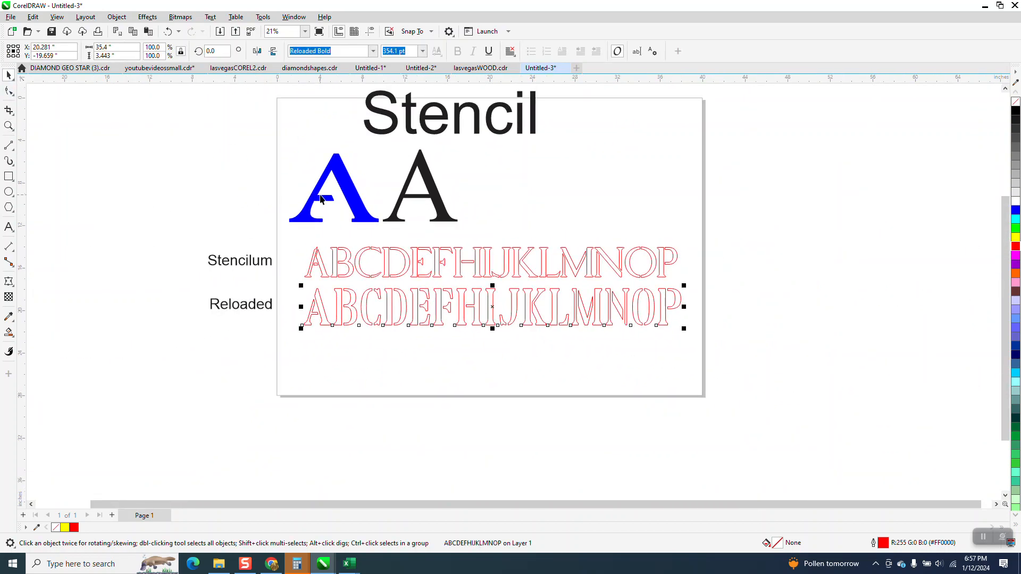
# Convert the black Times New Roman A to curves and give it no fill with a red outline
pyautogui.click(8, 126)
pyautogui.moveTo(290, 152); pyautogui.dragTo(549, 243)
pyautogui.click(8, 75)
pyautogui.click(540, 185)
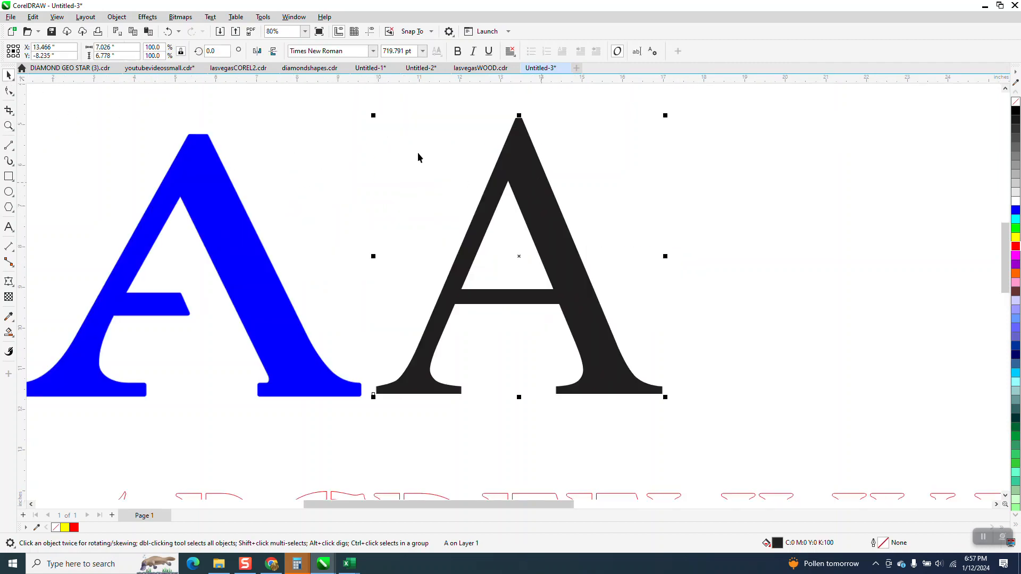
pyautogui.click(117, 17)
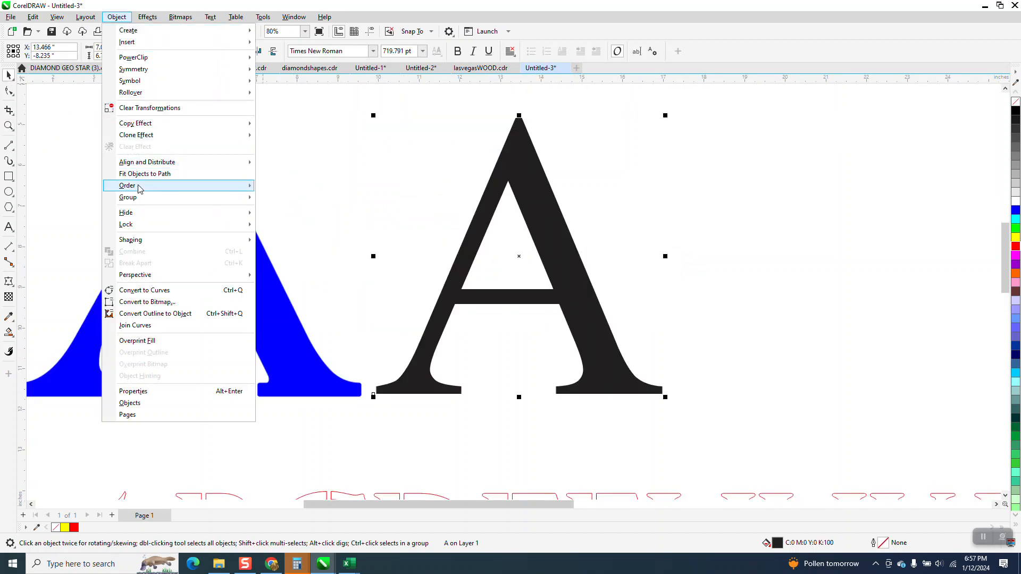
pyautogui.click(144, 291)
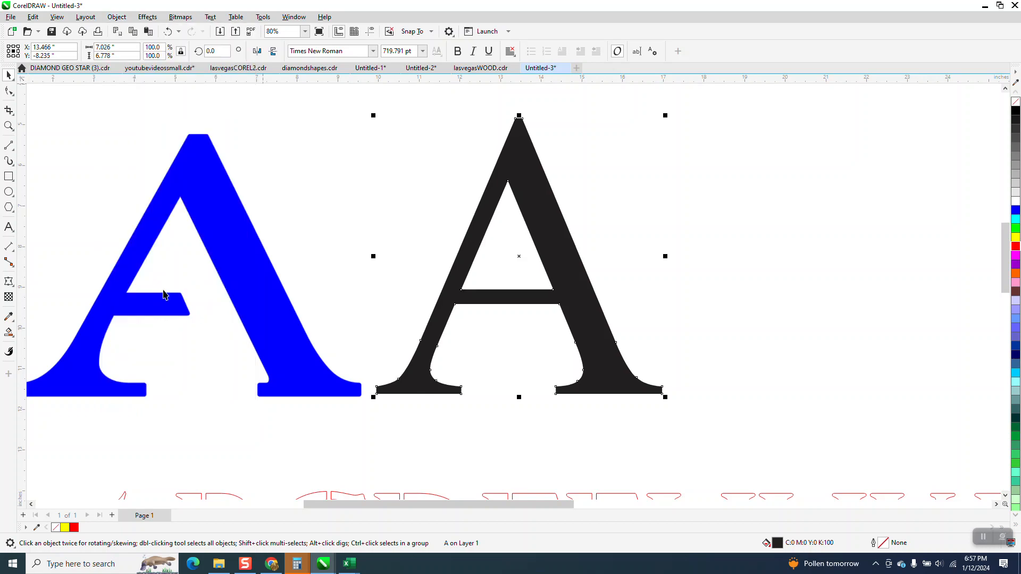
pyautogui.click(1015, 102)
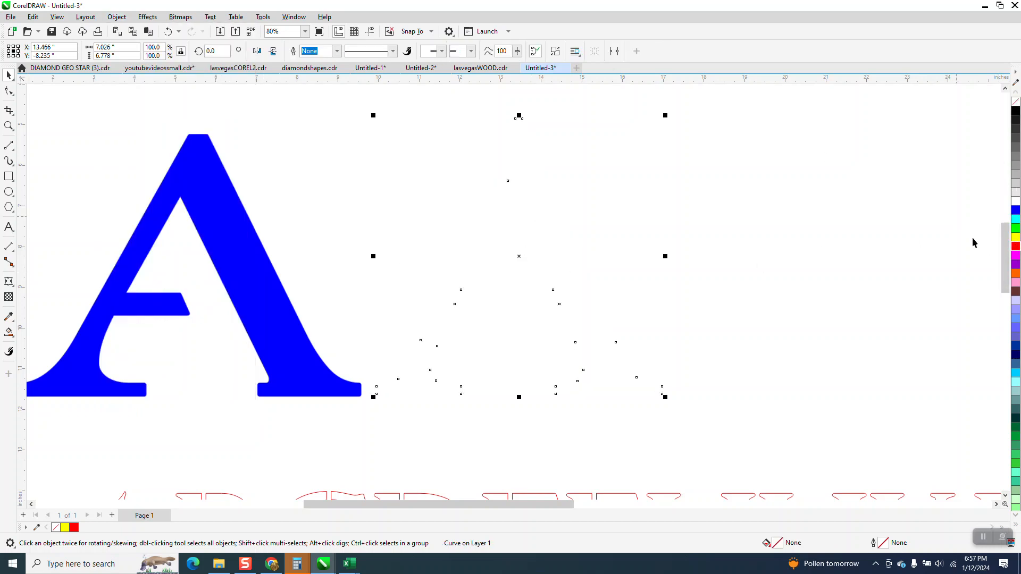
pyautogui.rightClick(1015, 246)
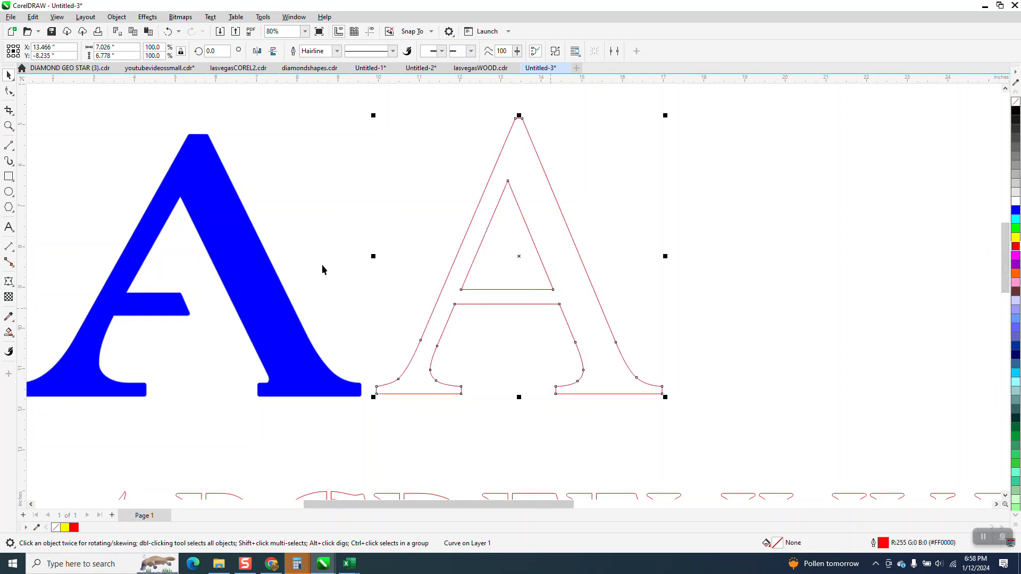
# Draw a diagonal line about 0.68 by 1.63 inches along the outlined A's inner right edge and copy it about 0.68 inches left across the crossbar
pyautogui.click(9, 145)
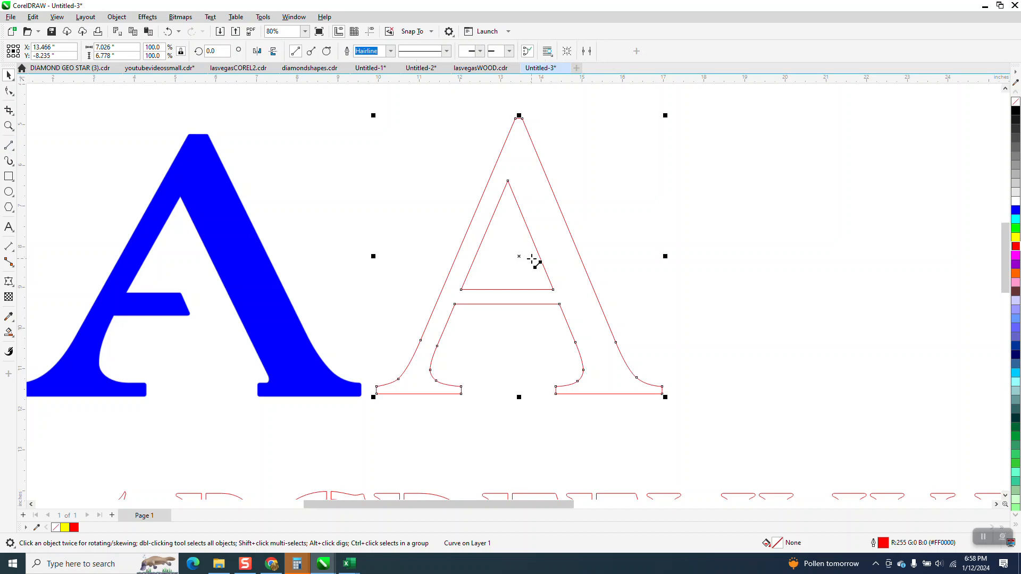
pyautogui.moveTo(571, 330); pyautogui.dragTo(538, 259)
pyautogui.click(8, 75)
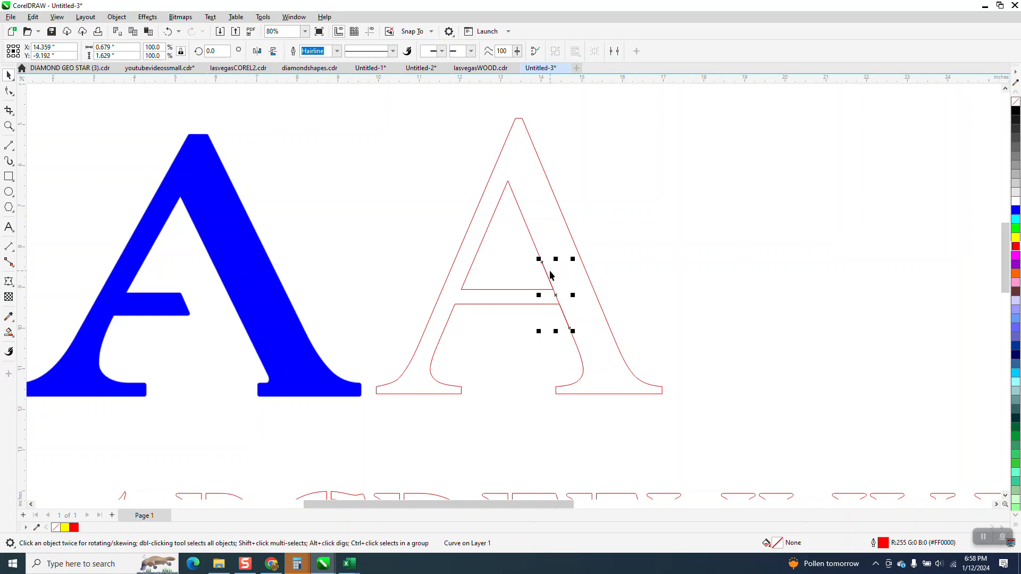
pyautogui.moveTo(556, 293); pyautogui.dragTo(528, 296)
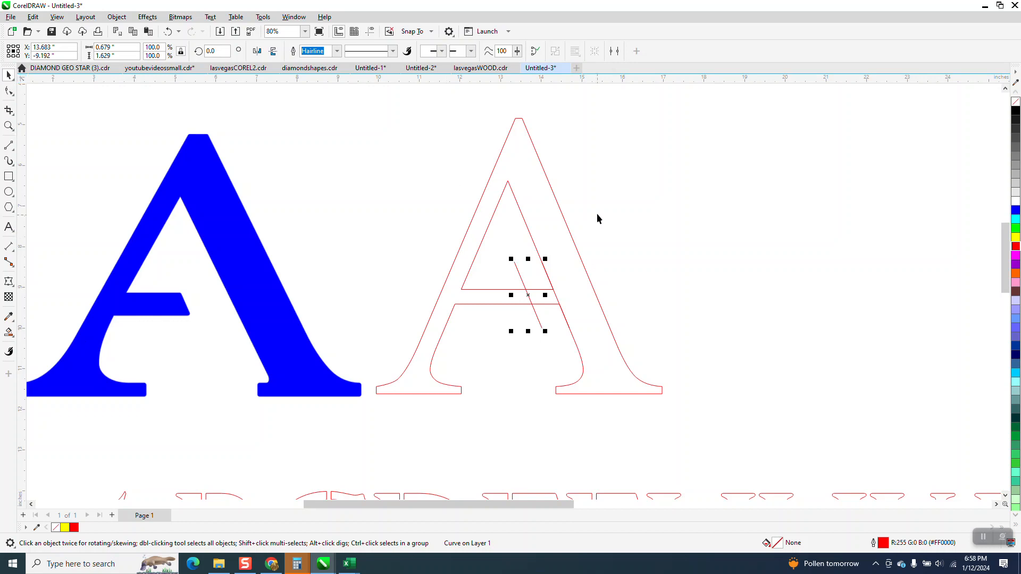
pyautogui.moveTo(710, 433); pyautogui.dragTo(710, 434)
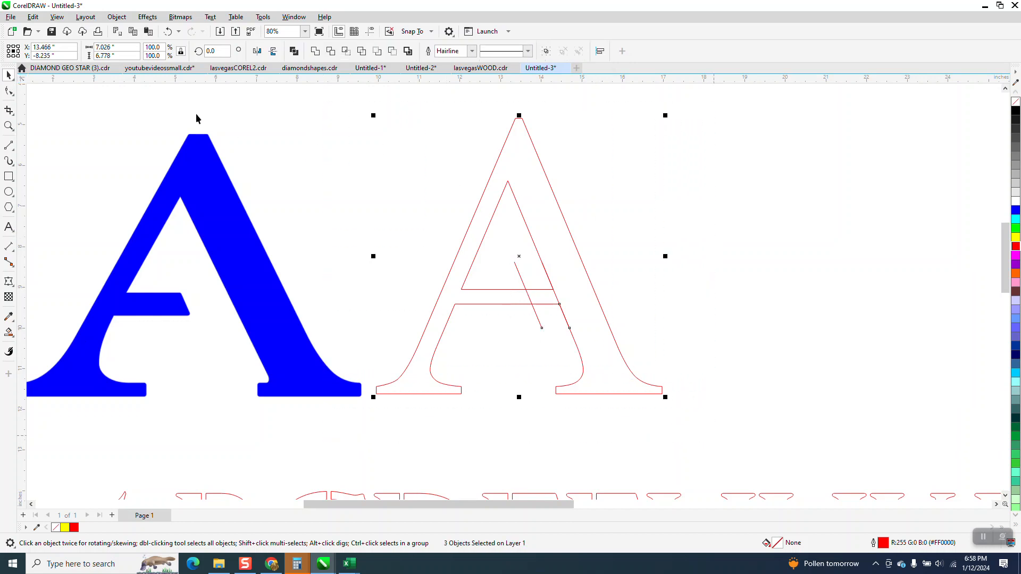
# Set the nudge distance to 0.051 inches, smart-fill the outlined A's body in blue and nudge the filled shape to the right
pyautogui.click(177, 96)
pyautogui.write('0.051')
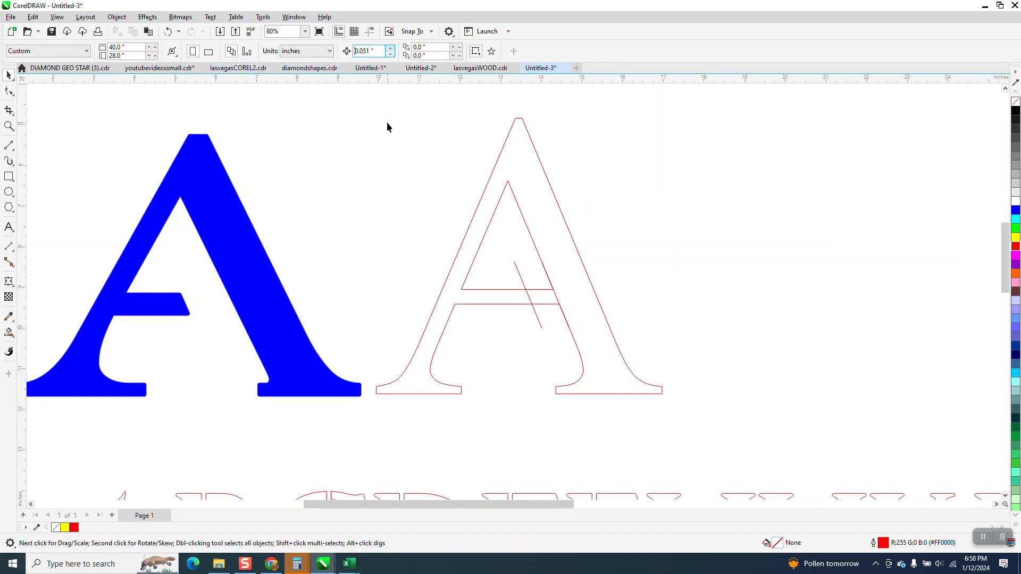
pyautogui.click(9, 332)
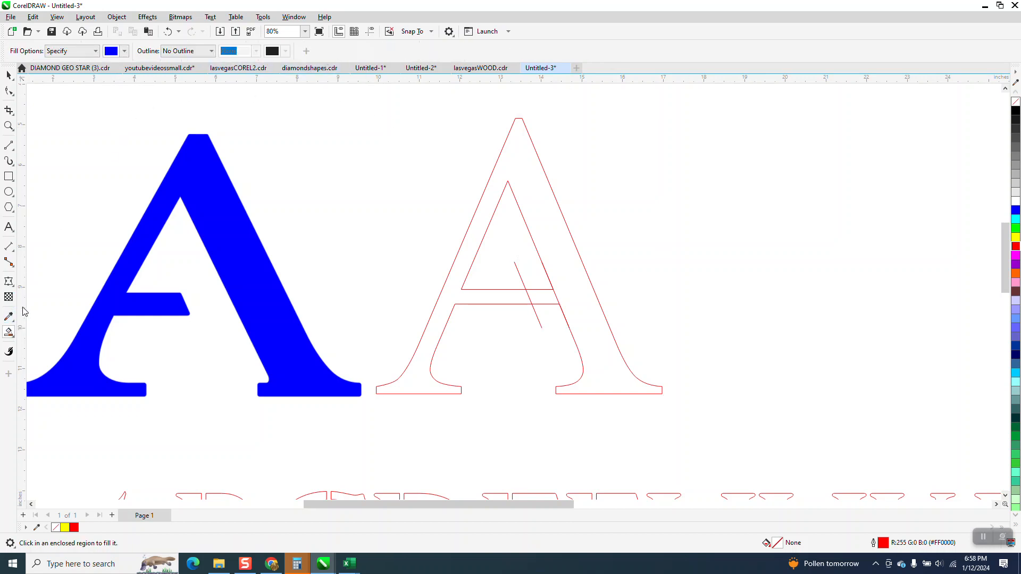
pyautogui.click(541, 189)
pyautogui.press('Right')
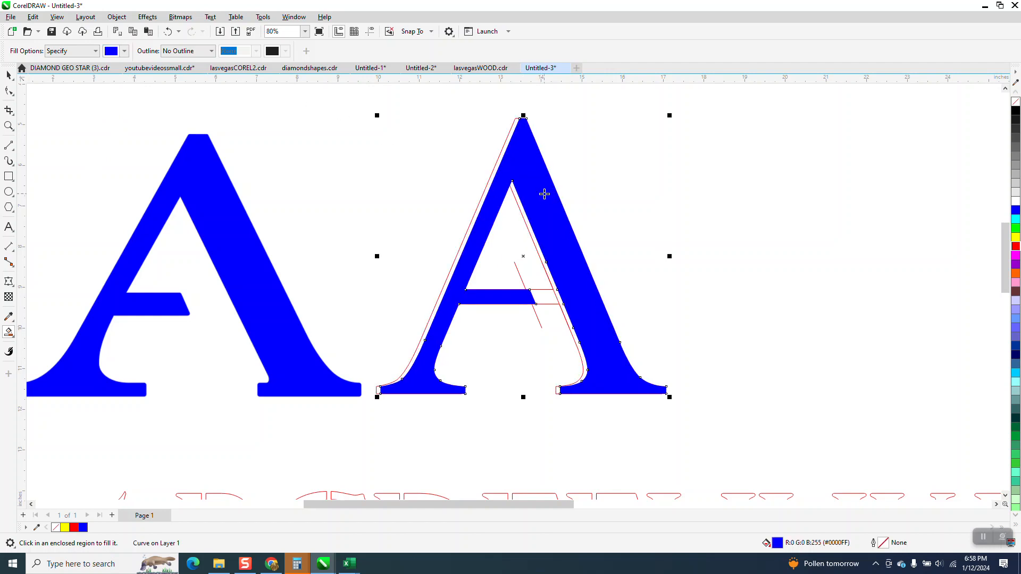
# Set the nudge distance to 8 inches and move the blue filled copy of the A that distance to the right
pyautogui.click(9, 75)
pyautogui.click(247, 131)
pyautogui.moveTo(378, 48); pyautogui.dragTo(350, 58)
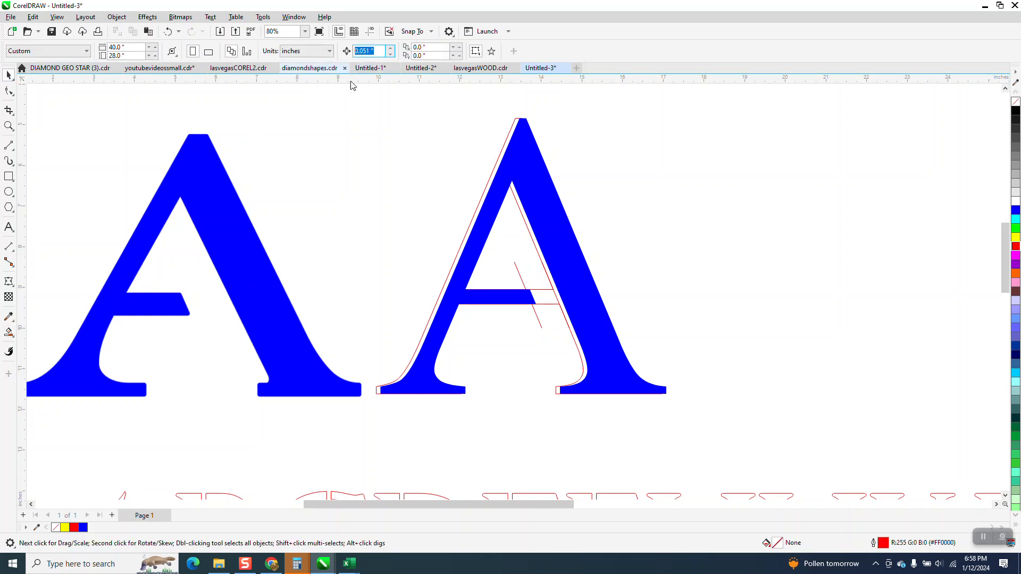
pyautogui.press('Up')
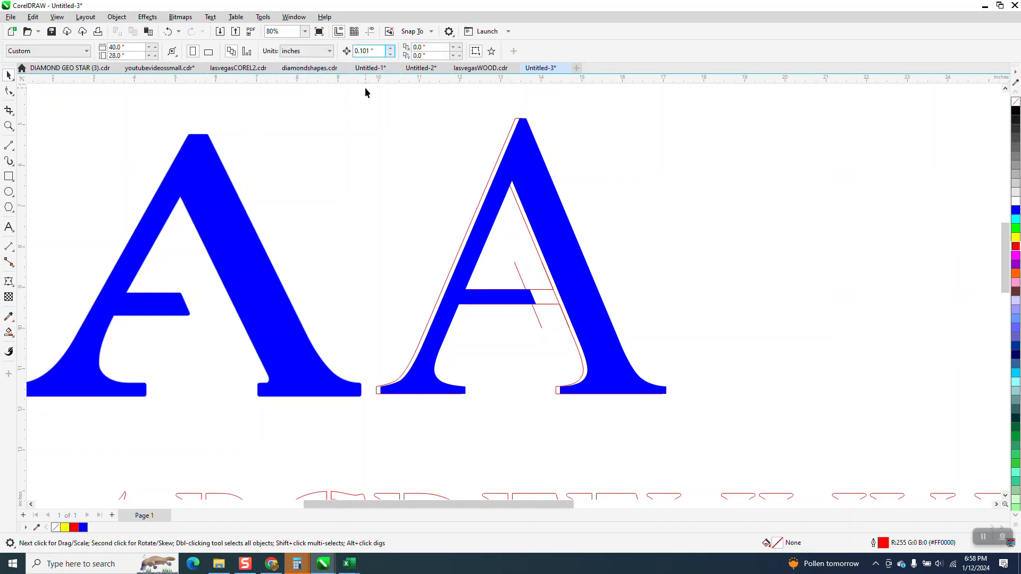
pyautogui.moveTo(375, 51); pyautogui.dragTo(353, 51)
pyautogui.write('8')
pyautogui.press('Return')
pyautogui.click(534, 179)
pyautogui.press('Right')
# Move the new blue stencil A to the left side of the original blue sample A
pyautogui.scroll(-2, 933, 263)
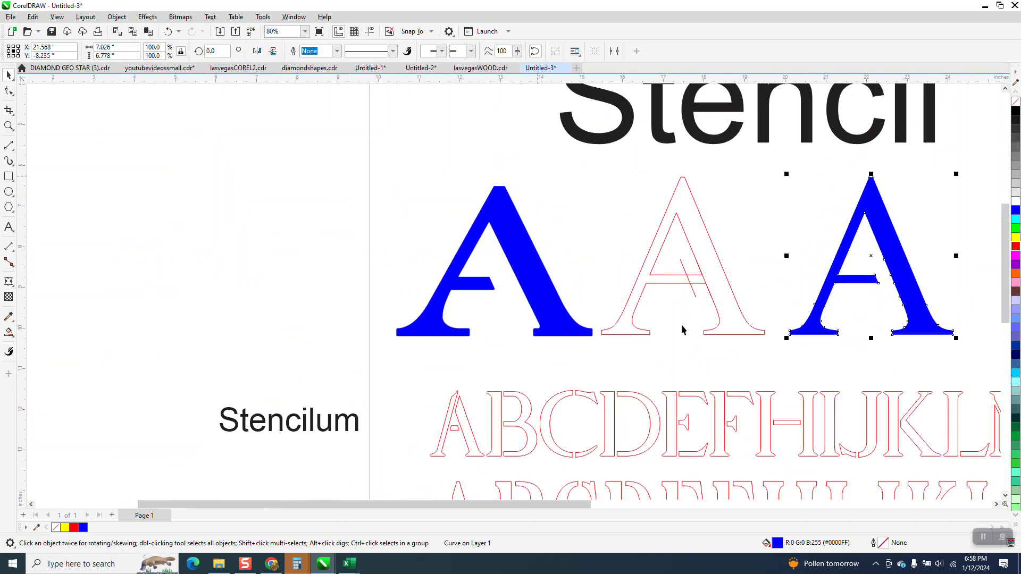
pyautogui.scroll(-1, 809, 287)
pyautogui.moveTo(885, 284); pyautogui.dragTo(393, 287)
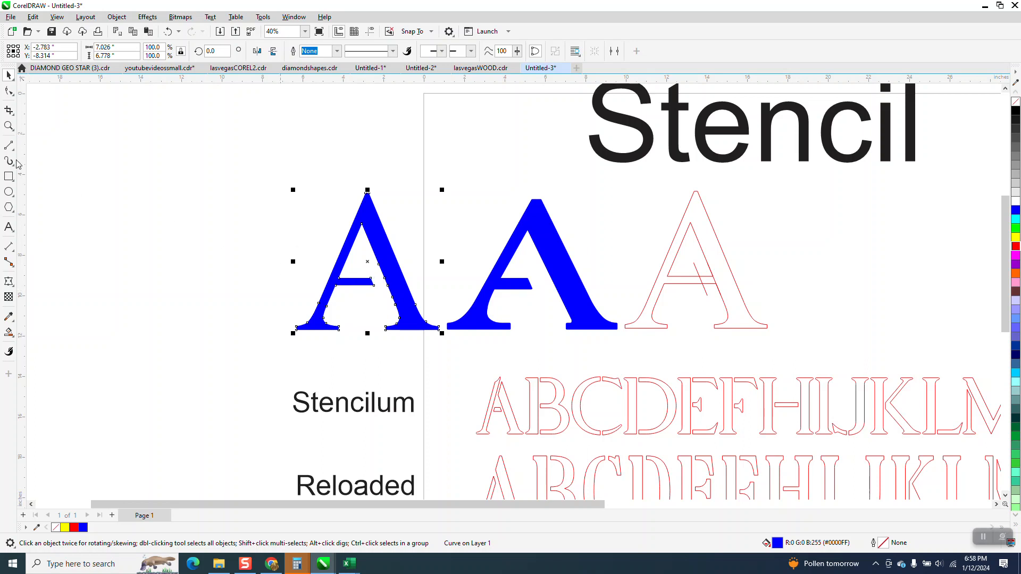
# Examine the nodes at the new blue A's cut crossbar with the Shape tool, and the outlined Stencilum and Reloaded alphabets up close
pyautogui.click(9, 127)
pyautogui.moveTo(269, 222); pyautogui.dragTo(574, 383)
pyautogui.click(9, 92)
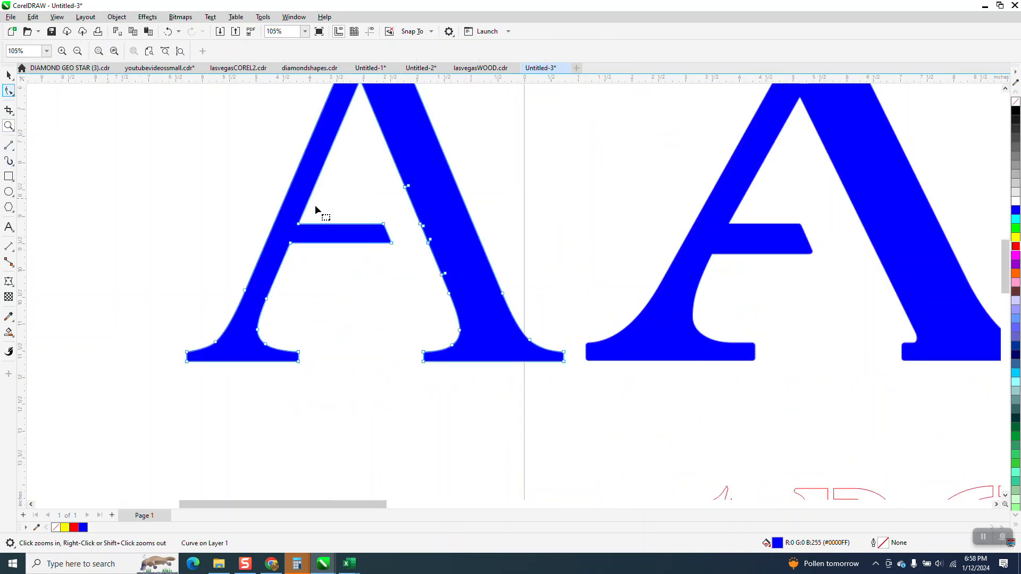
pyautogui.moveTo(379, 205); pyautogui.dragTo(378, 243)
pyautogui.click(383, 268)
pyautogui.scroll(-6, 388, 271)
pyautogui.press('z')
pyautogui.moveTo(418, 327); pyautogui.dragTo(966, 467)
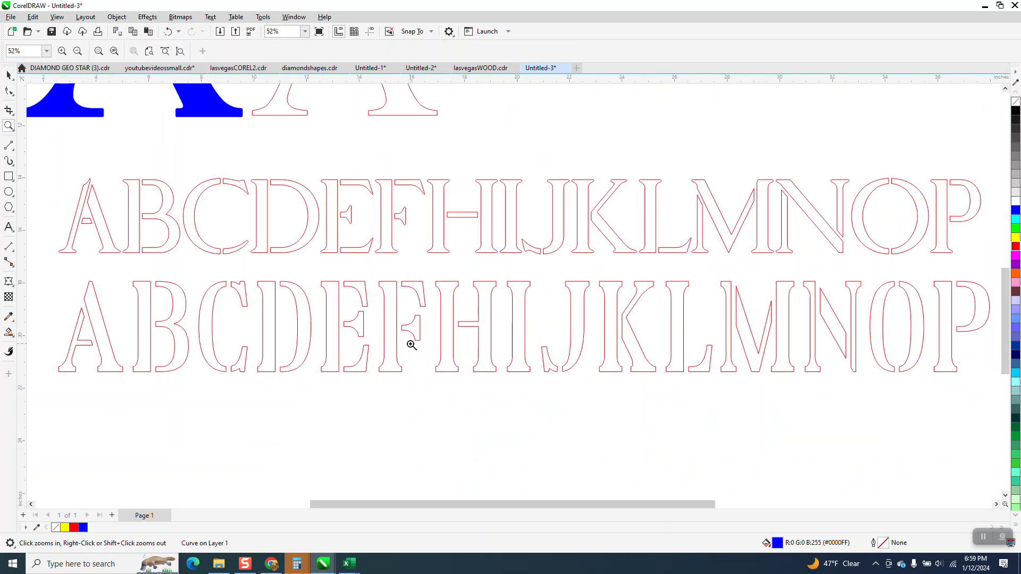
pyautogui.scroll(-3, 399, 311)
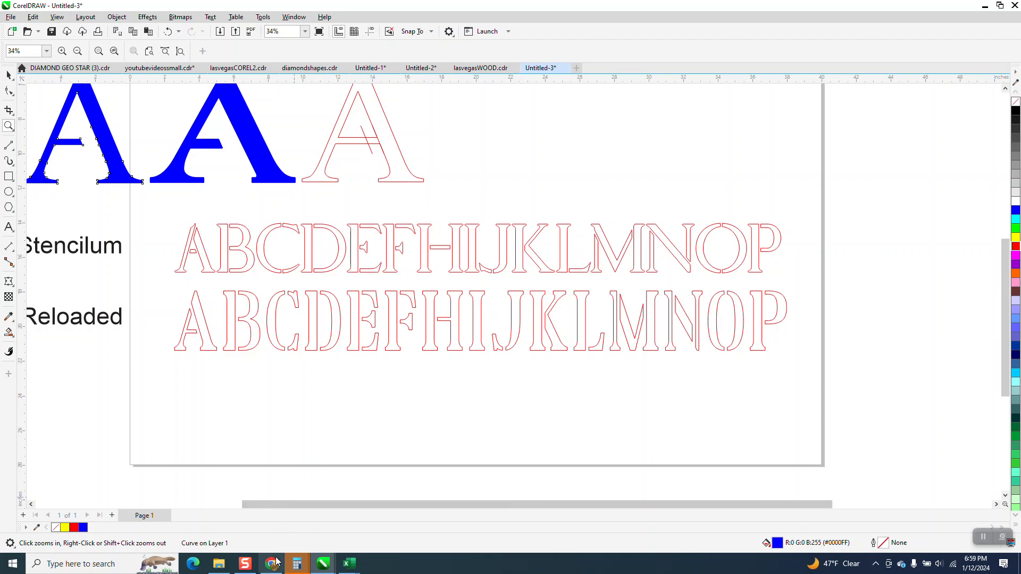
# Switch back to the Chrome browser and download the Vangba font from the DaFont page
pyautogui.click(245, 563)
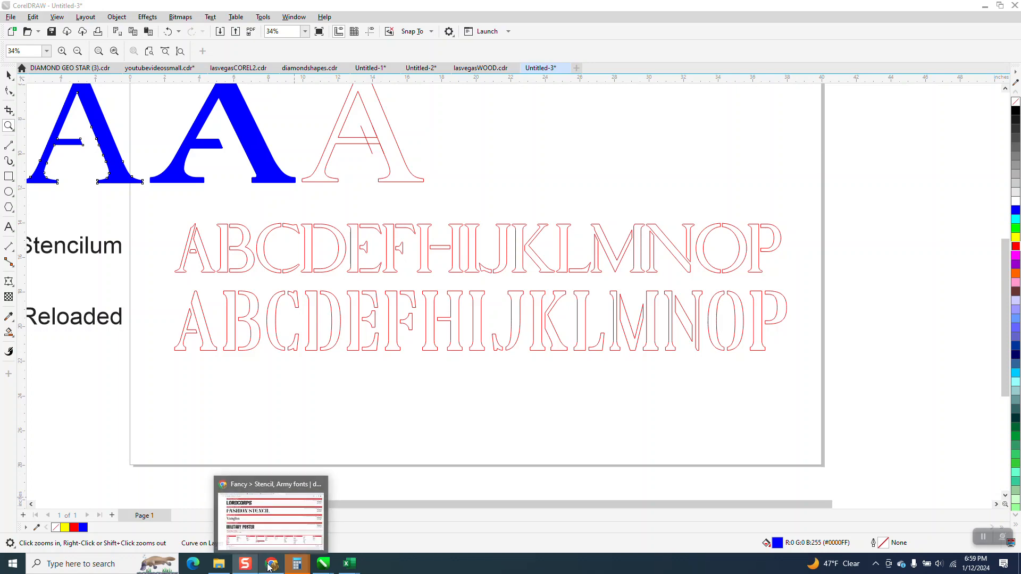
pyautogui.click(269, 566)
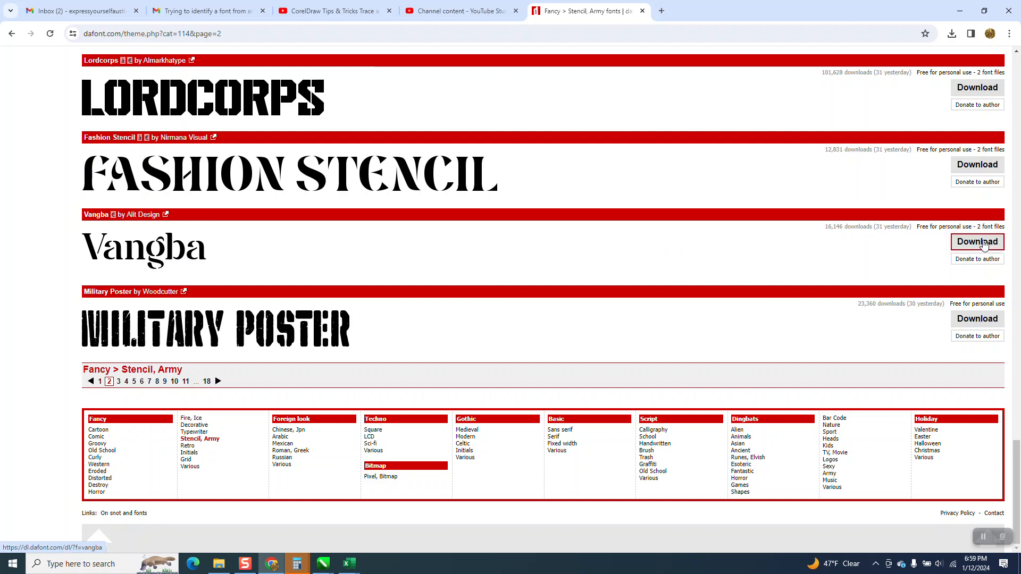
pyautogui.click(983, 244)
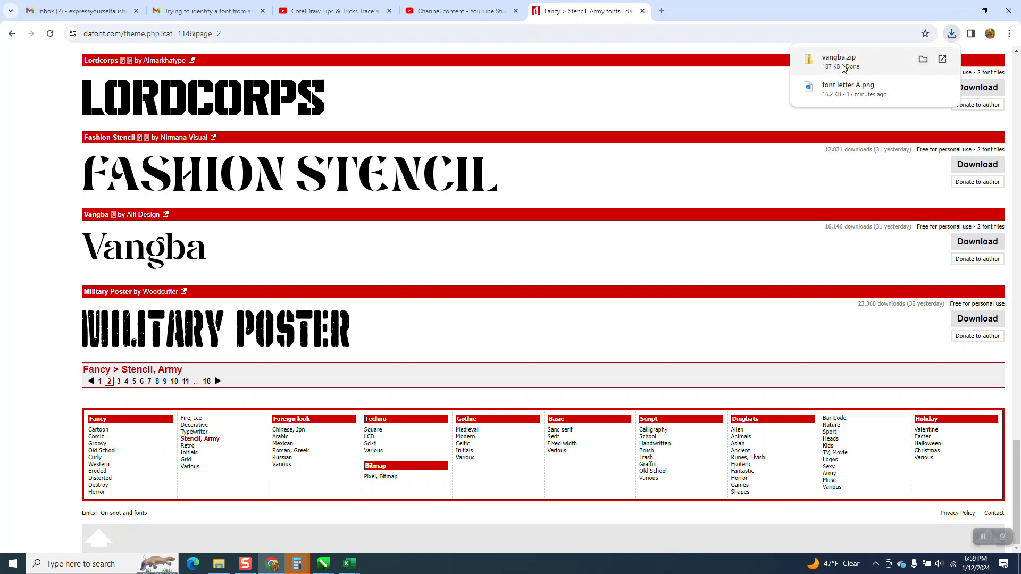
# Open the downloaded vangba.zip and install the Vangba-Regular font
pyautogui.click(841, 66)
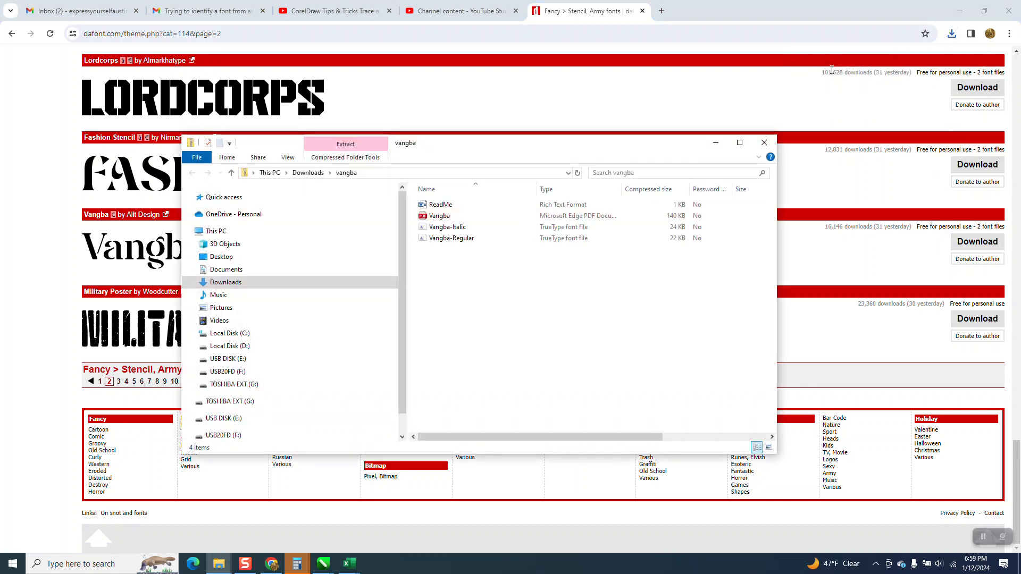
pyautogui.doubleClick(464, 239)
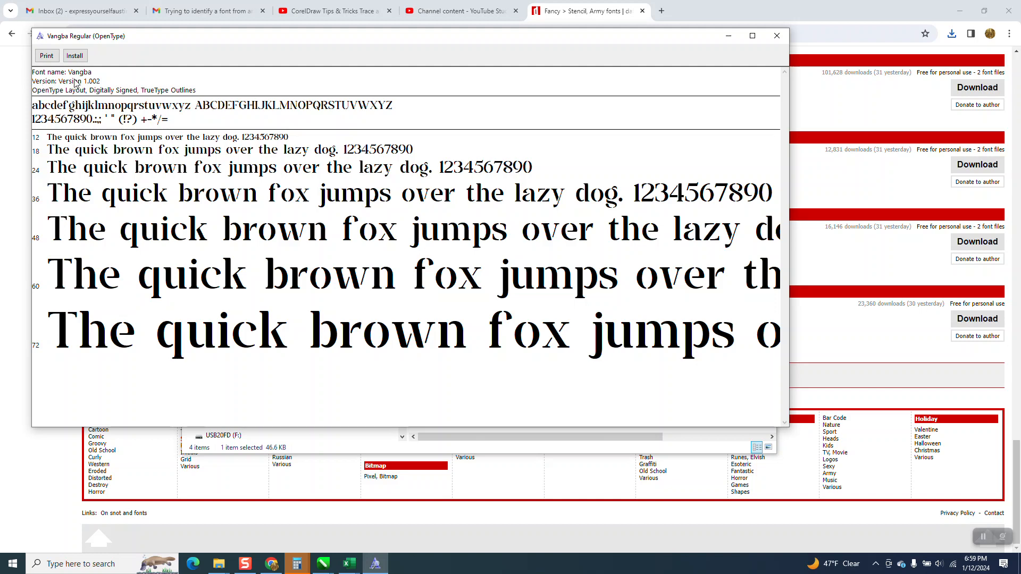
pyautogui.click(75, 55)
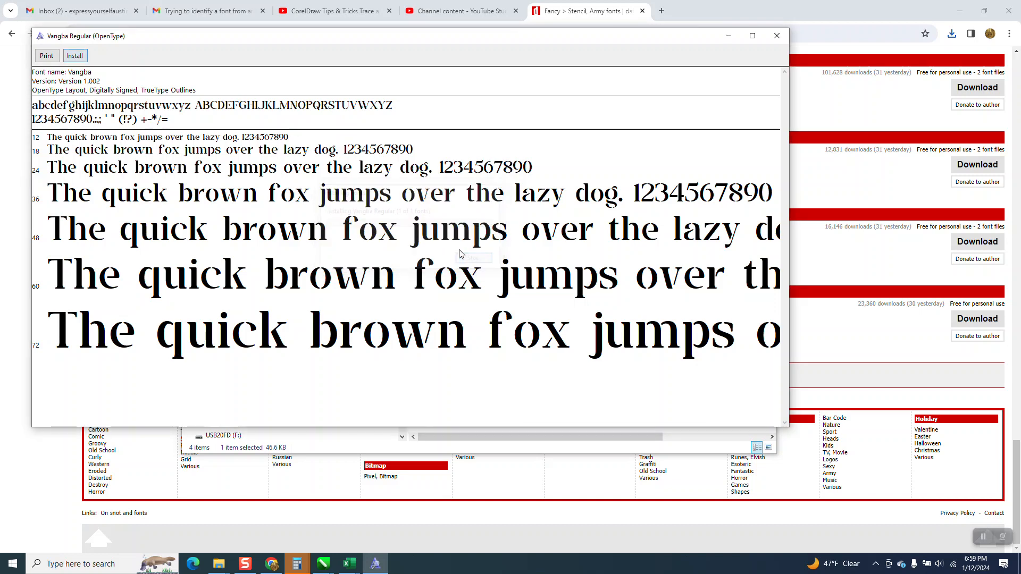
# Switch to the Untitled-3 drawing in CorelDRAW and change the font of the outlined Reloaded alphabet to Vangba
pyautogui.moveTo(325, 566)
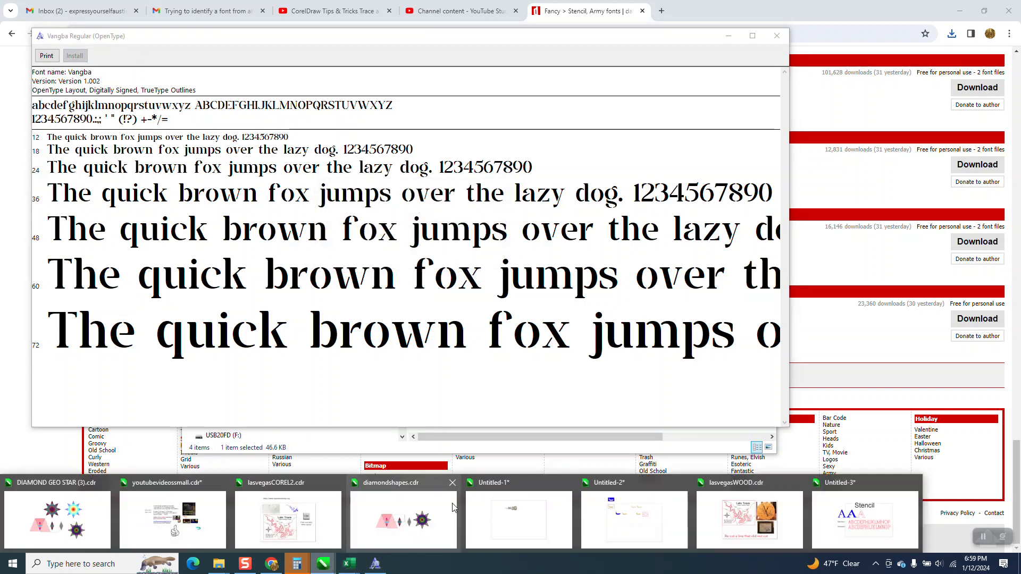
pyautogui.click(872, 511)
pyautogui.rightClick(489, 338)
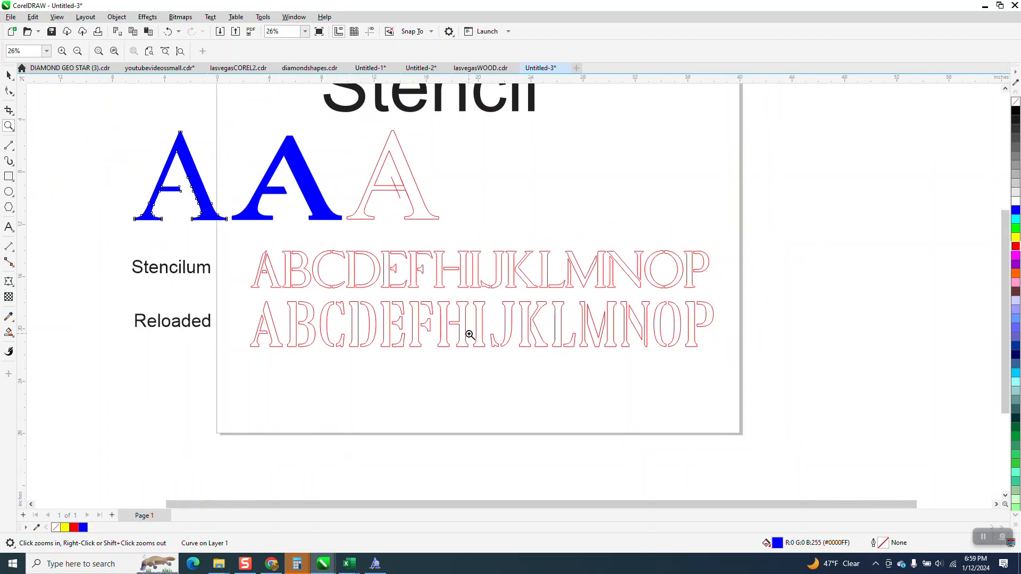
pyautogui.click(9, 75)
pyautogui.press('space')
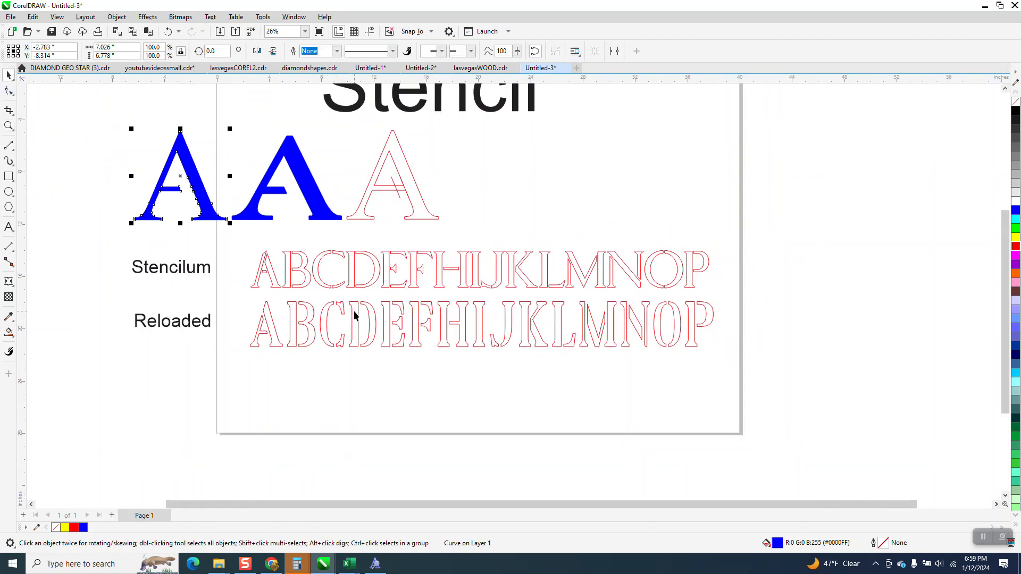
pyautogui.click(356, 312)
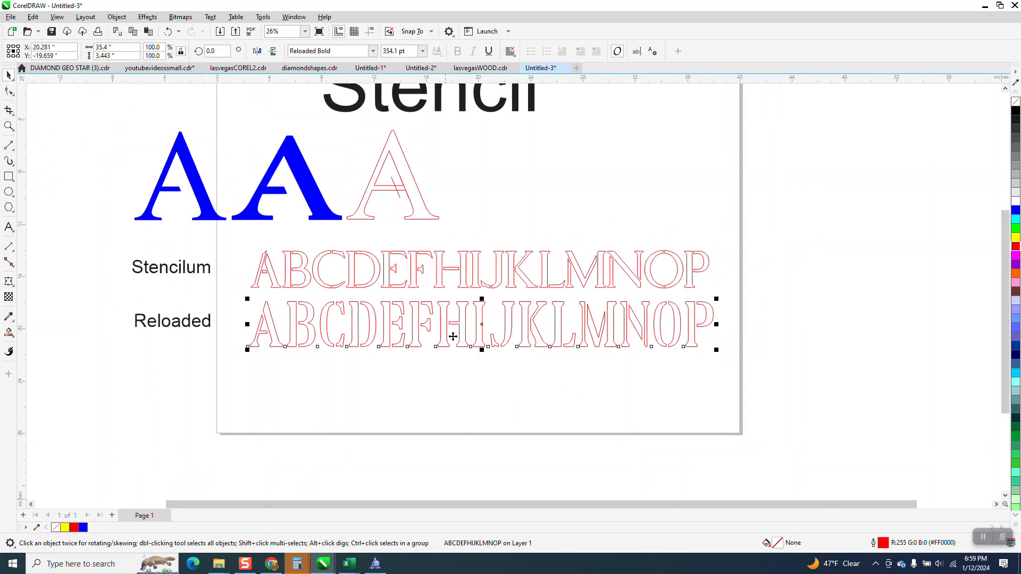
pyautogui.click(363, 52)
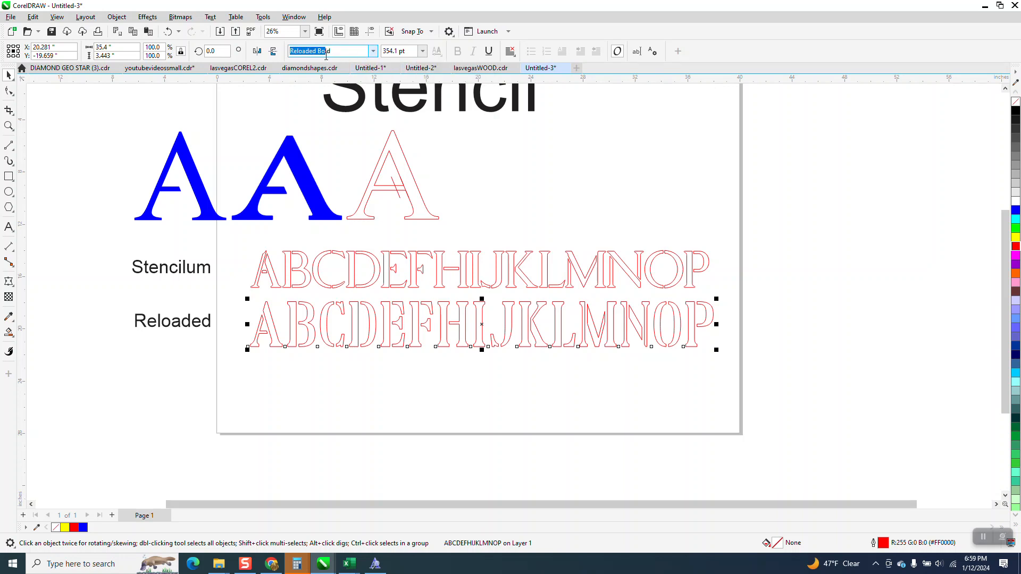
pyautogui.press('BackSpace')
pyautogui.write('Vangba')
pyautogui.press('Return')
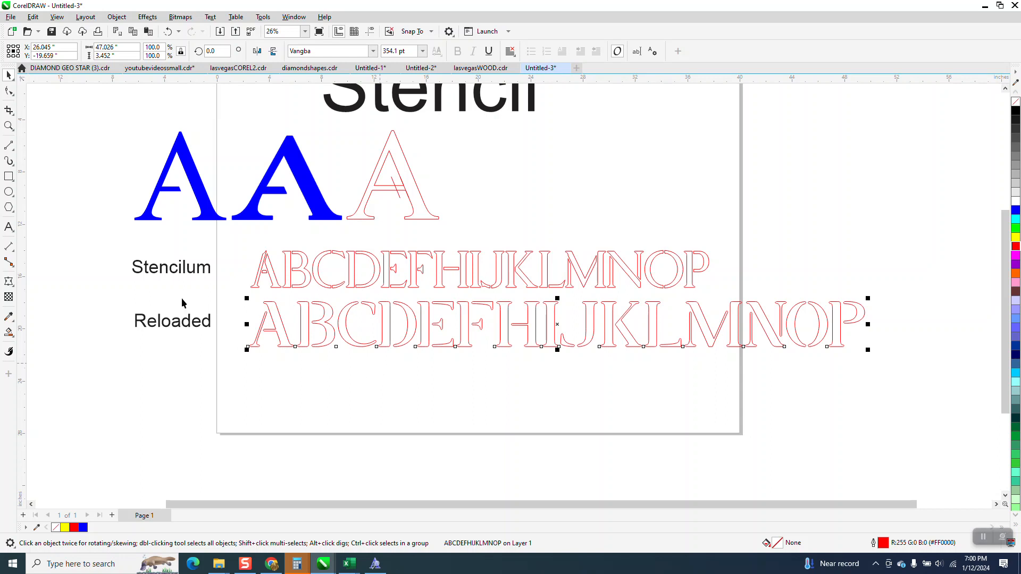
# Fill both outlined alphabets, the Stencilum one and the Vangba one, with black and remove their red outlines
pyautogui.click(9, 126)
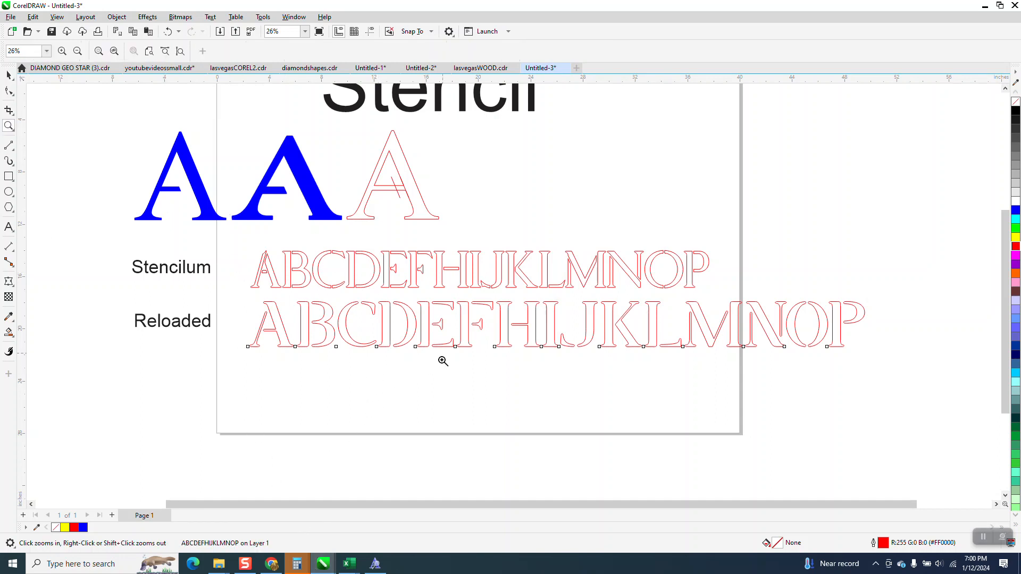
pyautogui.moveTo(255, 289); pyautogui.dragTo(372, 372)
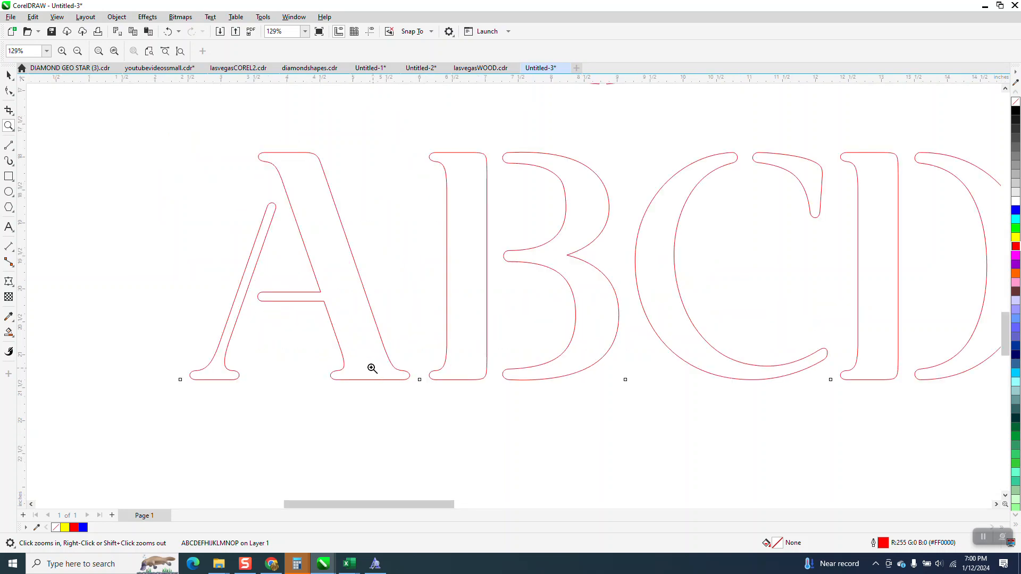
pyautogui.scroll(-1, 308, 353)
pyautogui.scroll(-1, 286, 211)
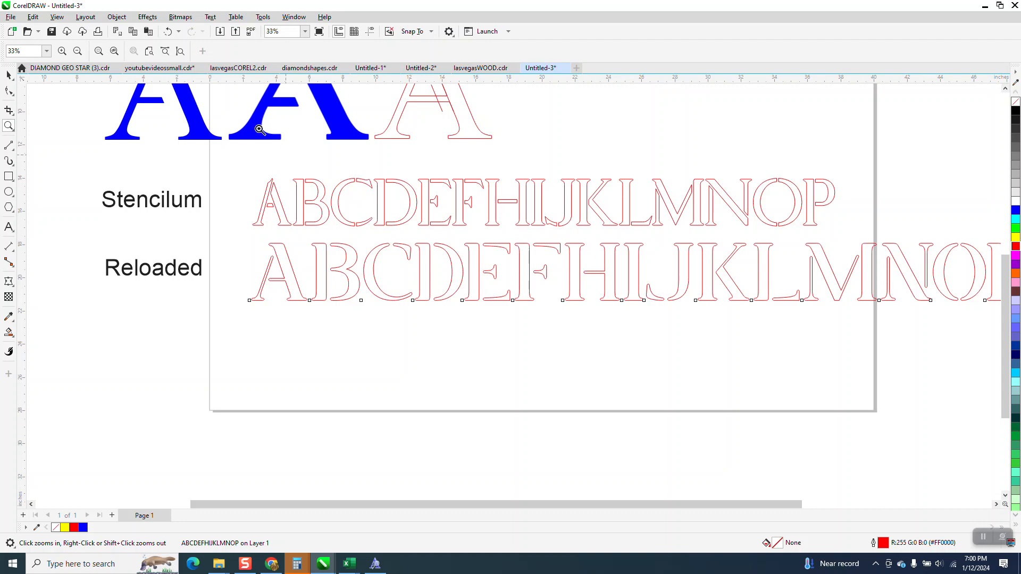
pyautogui.scroll(-2, 324, 417)
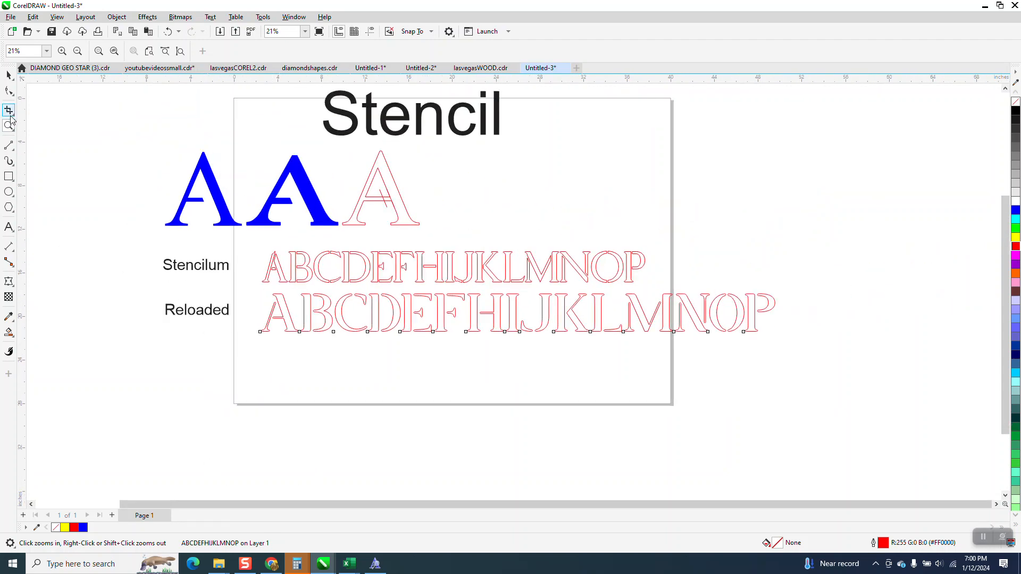
pyautogui.click(9, 76)
pyautogui.moveTo(248, 246); pyautogui.dragTo(822, 376)
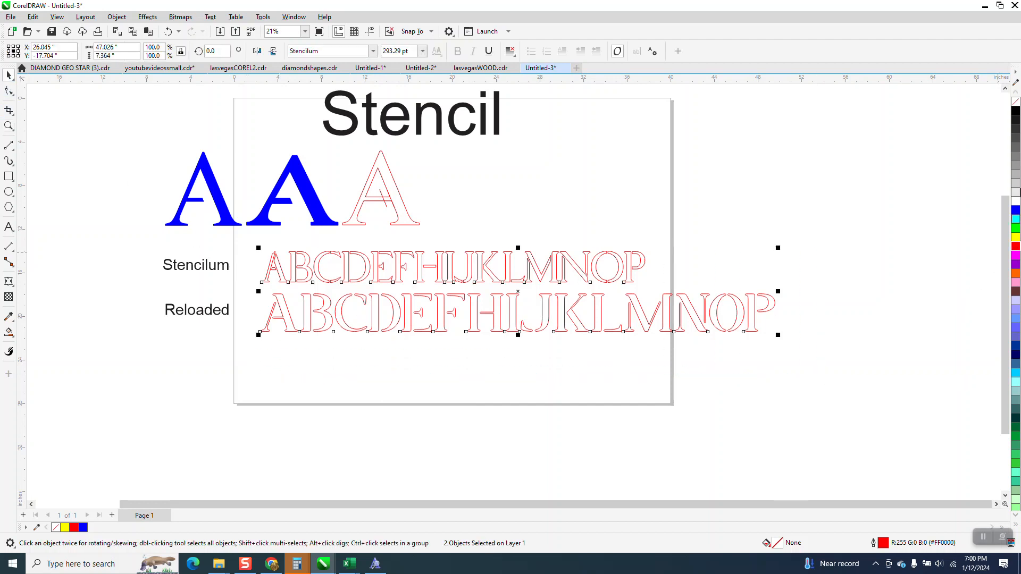
pyautogui.click(1016, 110)
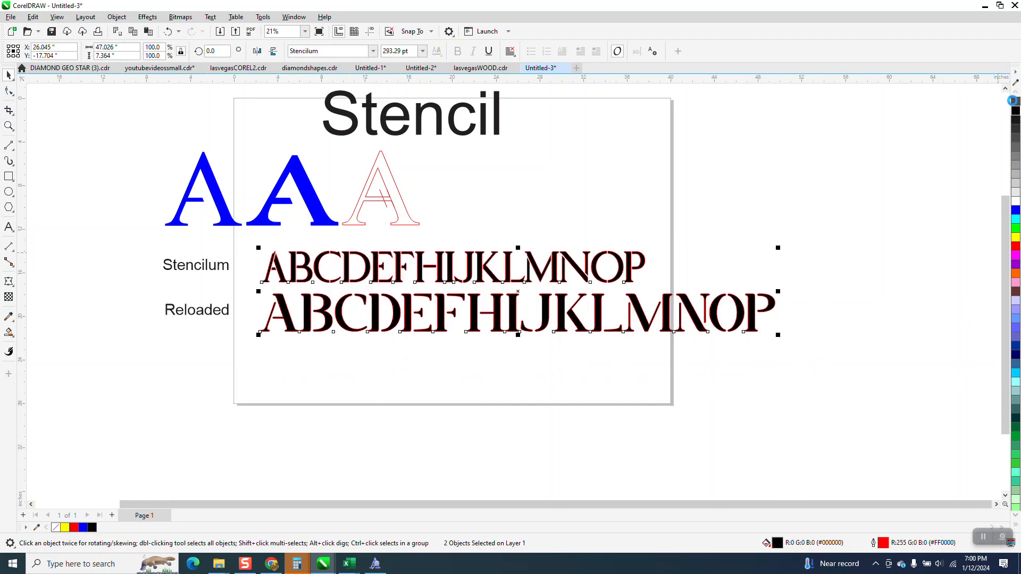
pyautogui.click(791, 302)
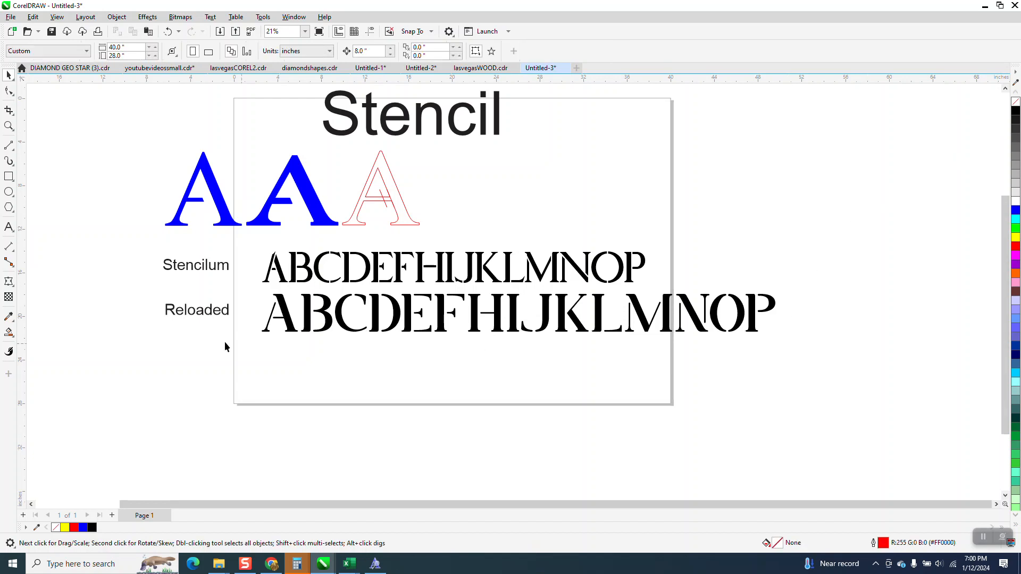
pyautogui.moveTo(223, 317)
pyautogui.mouseDown()
pyautogui.moveTo(222, 342)
pyautogui.moveTo(220, 326)
pyautogui.mouseUp()
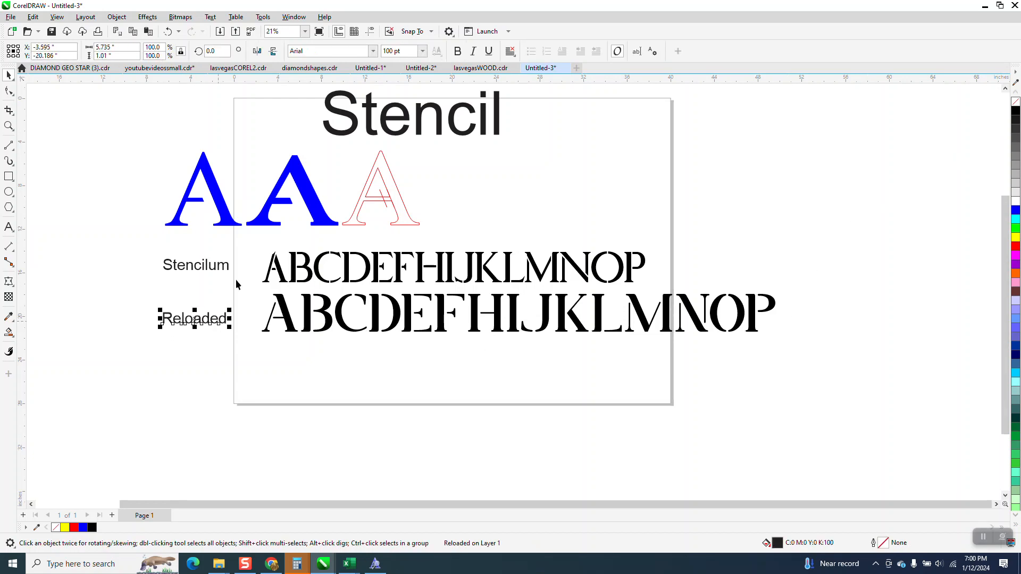
pyautogui.click(367, 52)
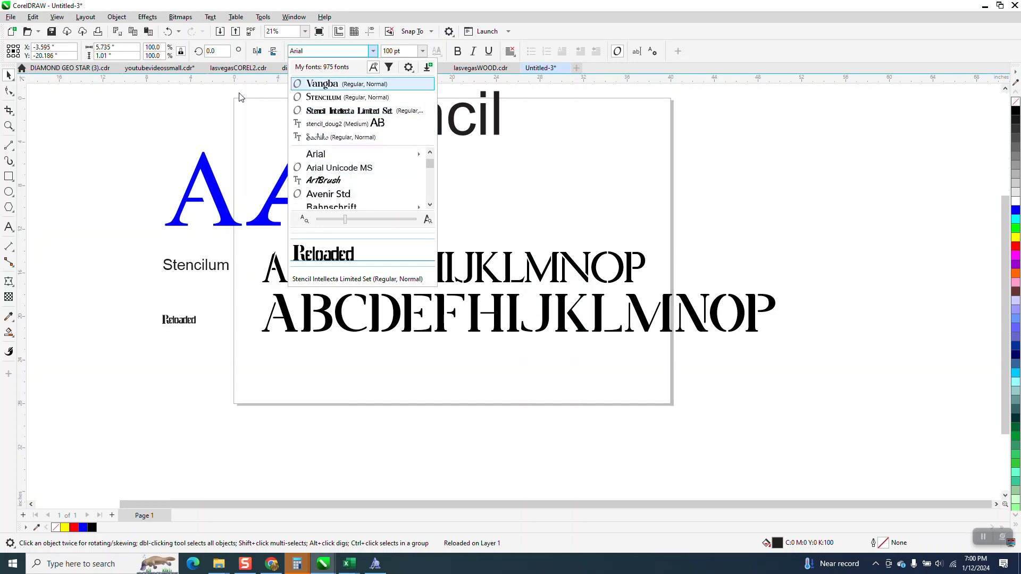
pyautogui.press('Escape')
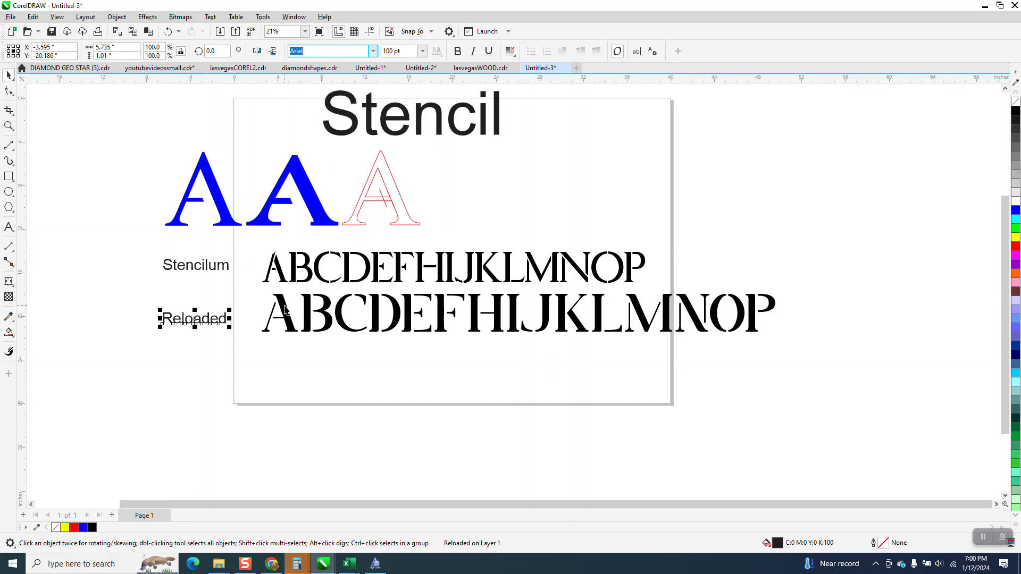
# Place a copy of the Vangba alphabet below the original and move the Reloaded label down beside the copy
pyautogui.click(309, 302)
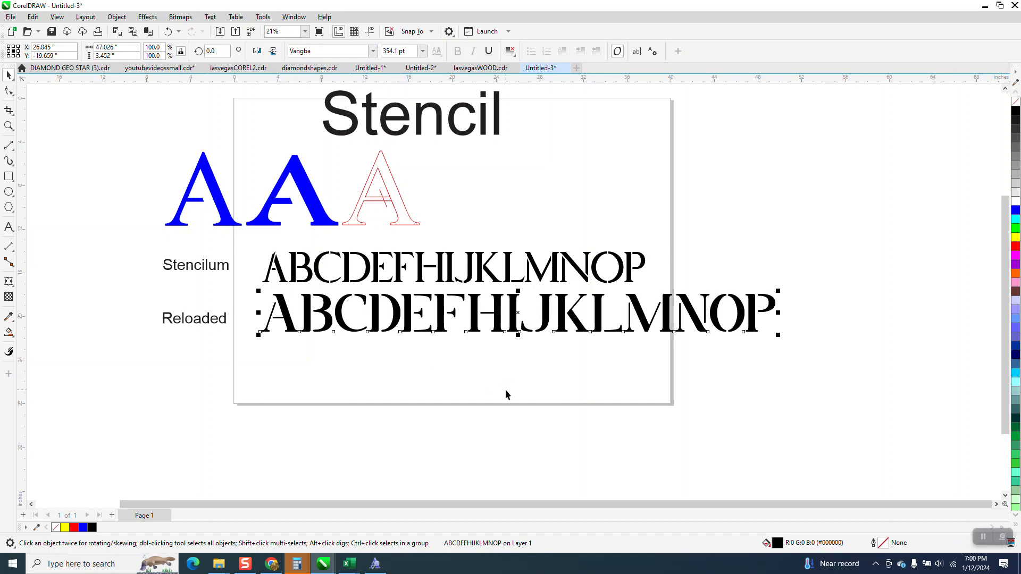
pyautogui.moveTo(475, 317); pyautogui.dragTo(466, 376)
pyautogui.moveTo(213, 320); pyautogui.dragTo(215, 382)
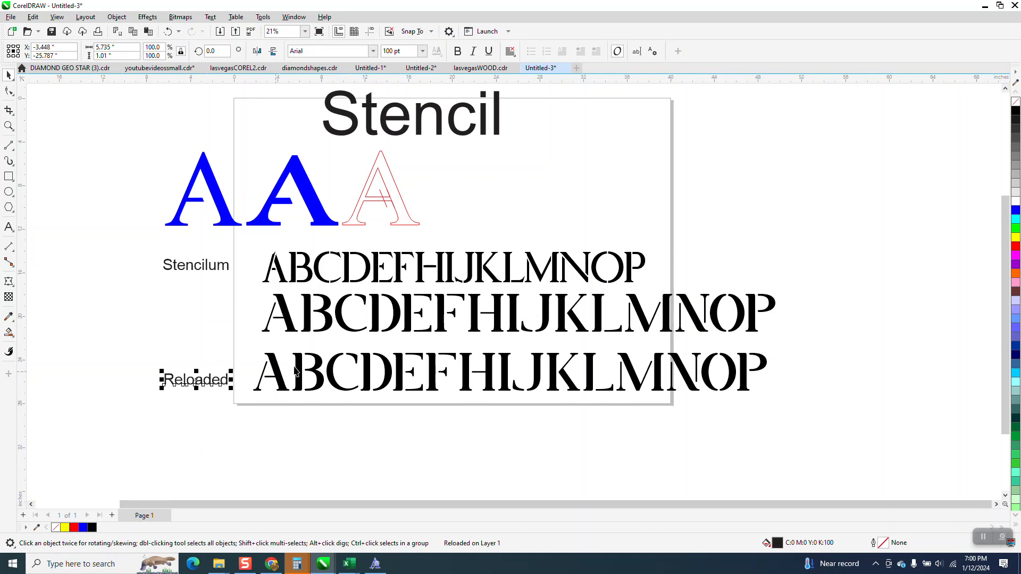
# Change the font of the lowest alphabet copy to Reloaded Bold
pyautogui.click(319, 361)
pyautogui.click(298, 51)
pyautogui.write('Reloaded Bold')
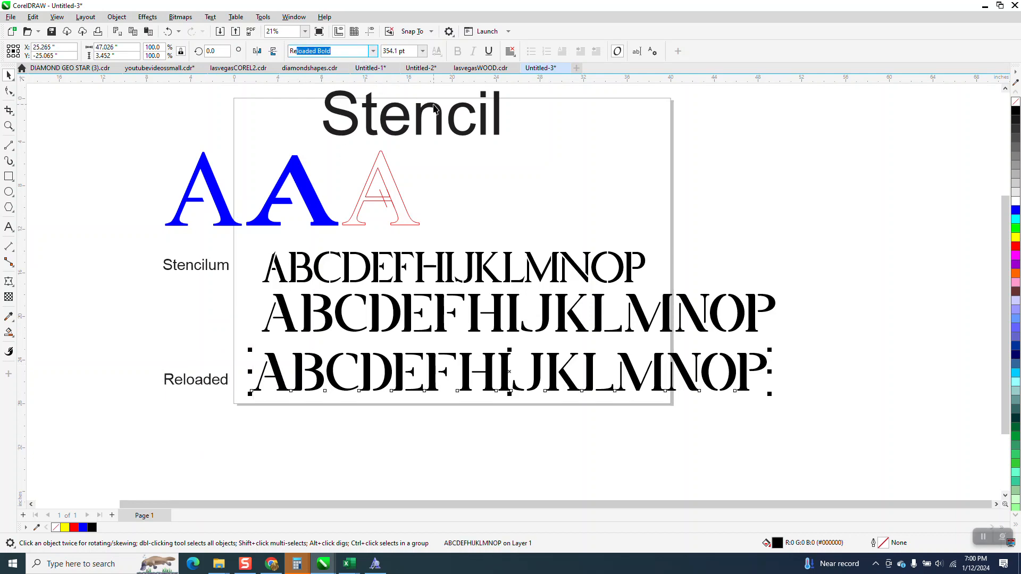
pyautogui.press('Return')
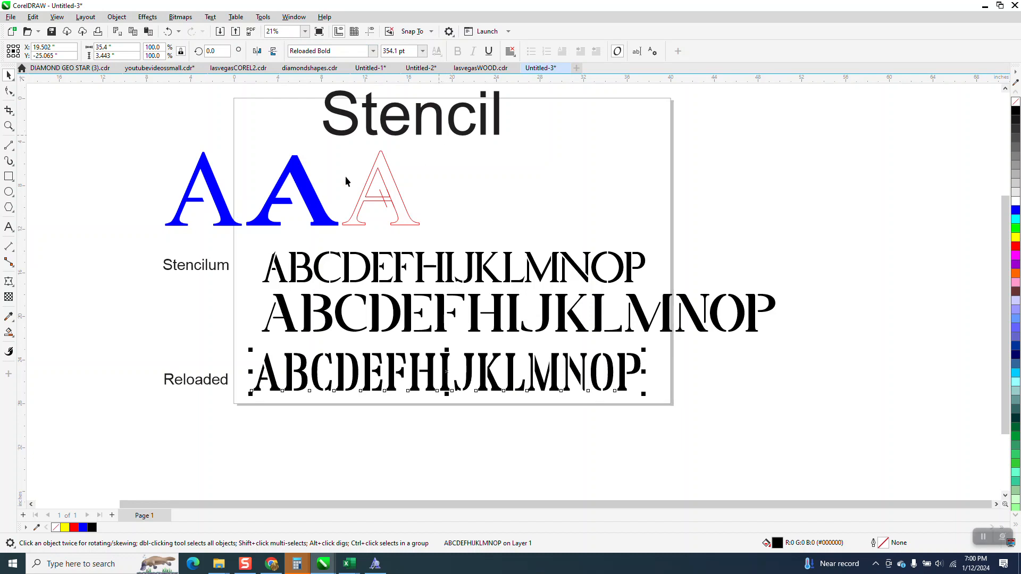
# Scale the Reloaded Bold alphabet up proportionally to about 133.8%, roughly matching the width of the Vangba alphabet
pyautogui.click(8, 126)
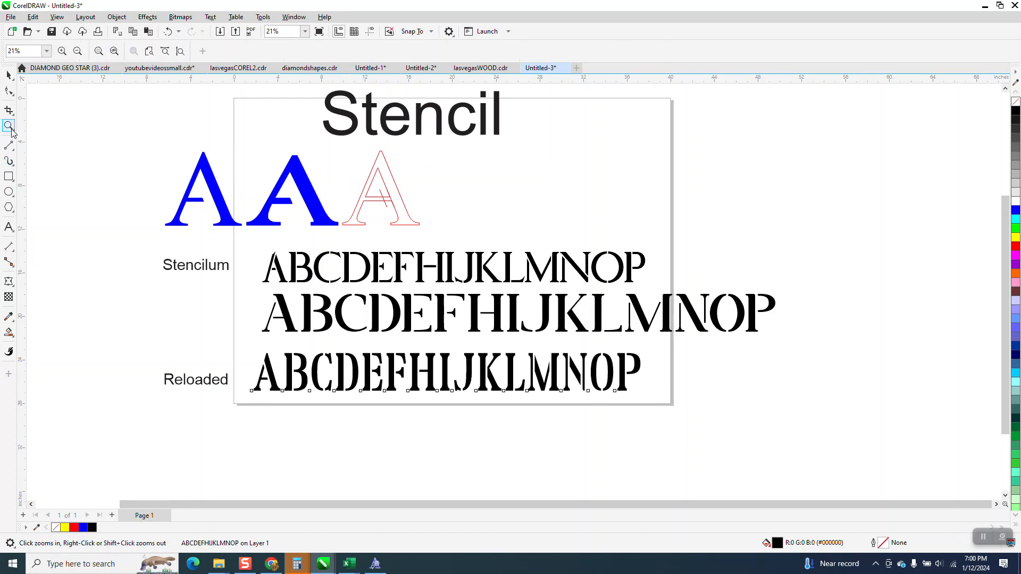
pyautogui.moveTo(235, 337); pyautogui.dragTo(770, 432)
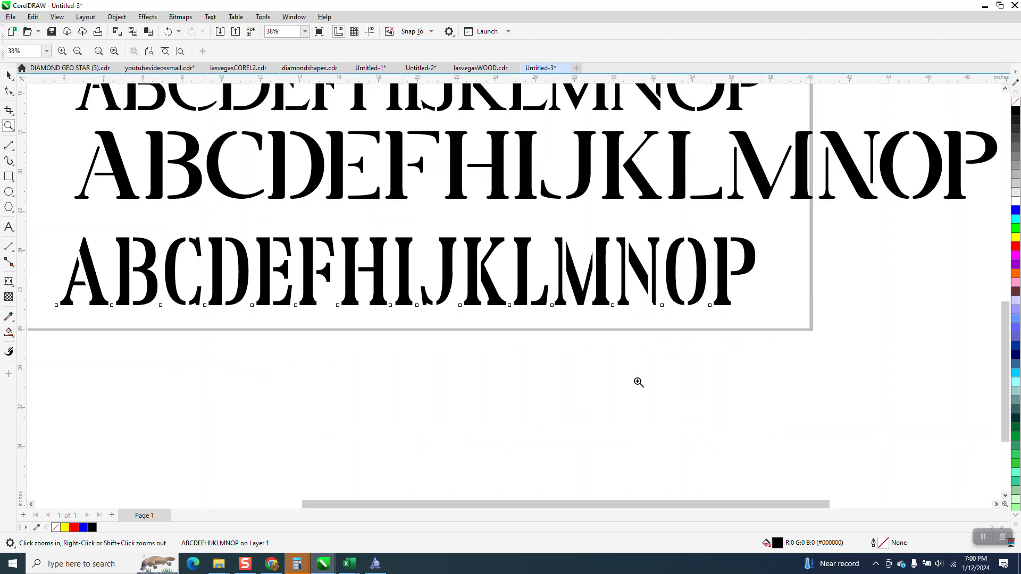
pyautogui.scroll(-1, 611, 373)
pyautogui.press('space')
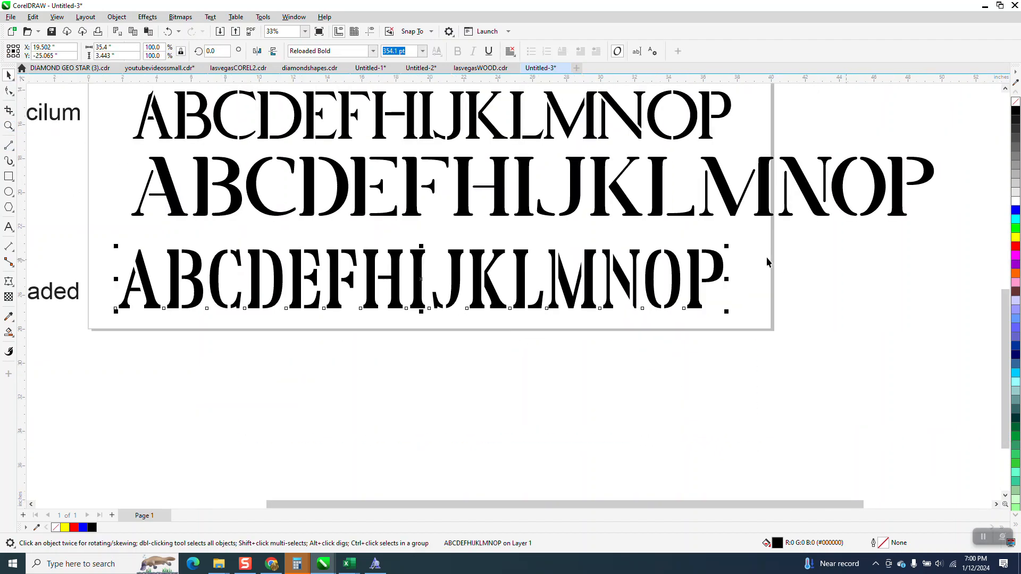
pyautogui.moveTo(730, 245); pyautogui.dragTo(937, 228)
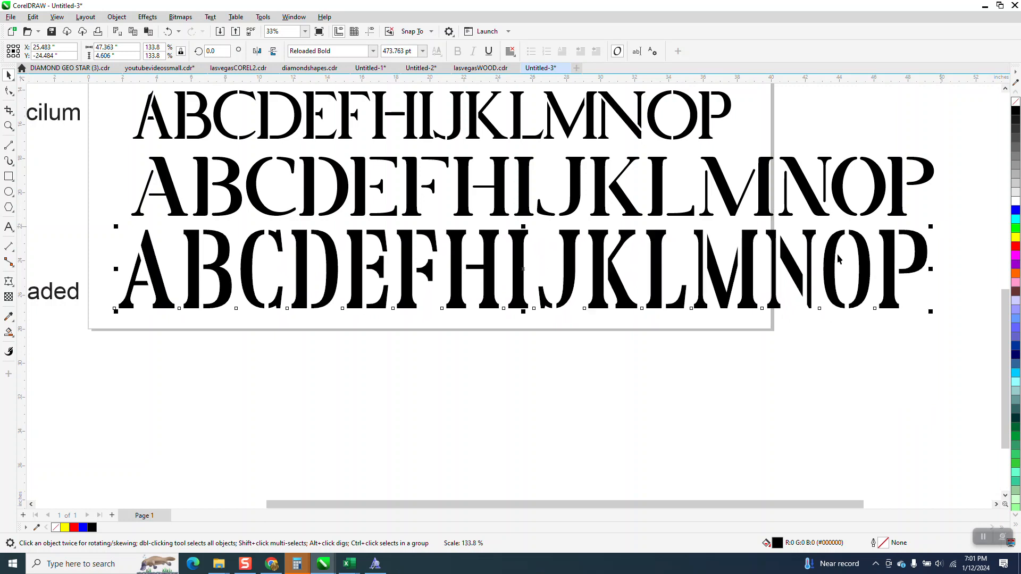
# Move the leftmost blue stencil A down beside the Vangba alphabet, between the Stencilum and Reloaded labels
pyautogui.scroll(-2, 477, 389)
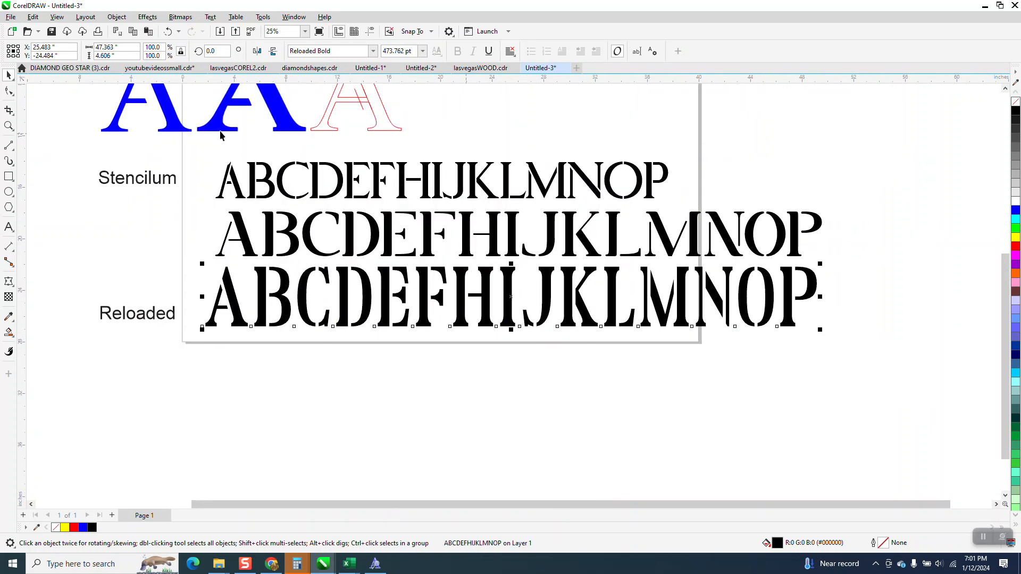
pyautogui.moveTo(181, 124); pyautogui.dragTo(188, 265)
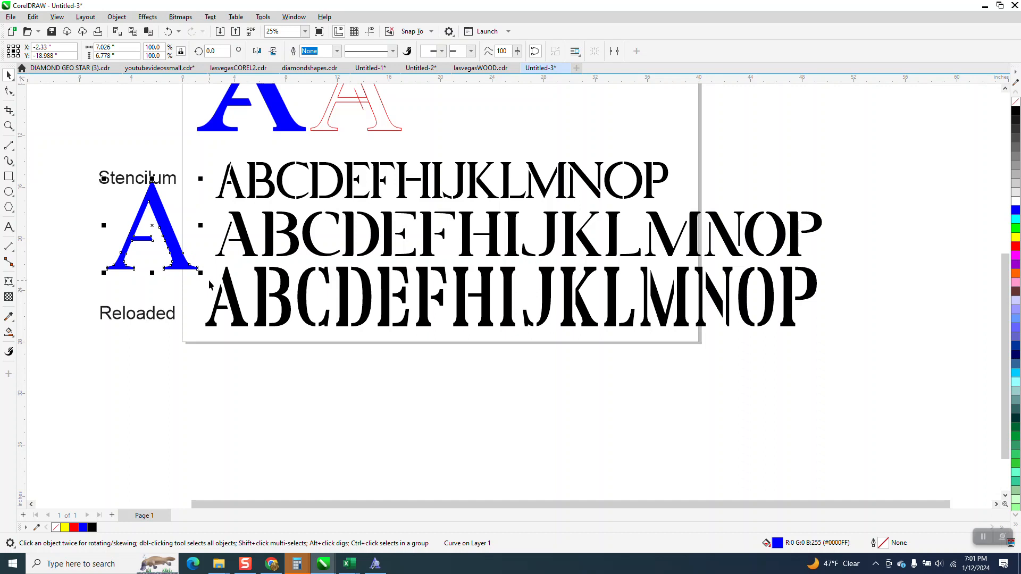
pyautogui.scroll(-1, 209, 286)
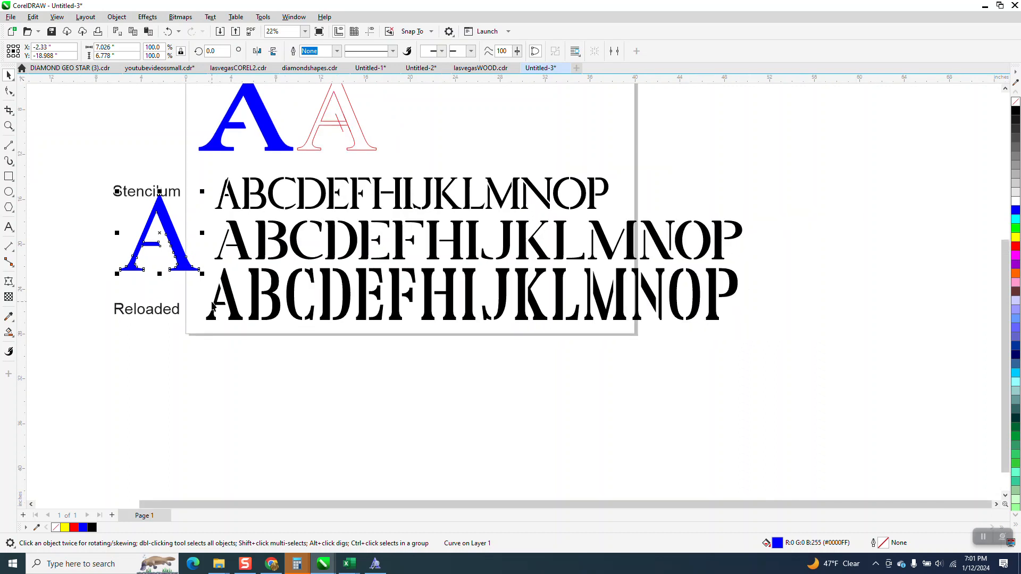